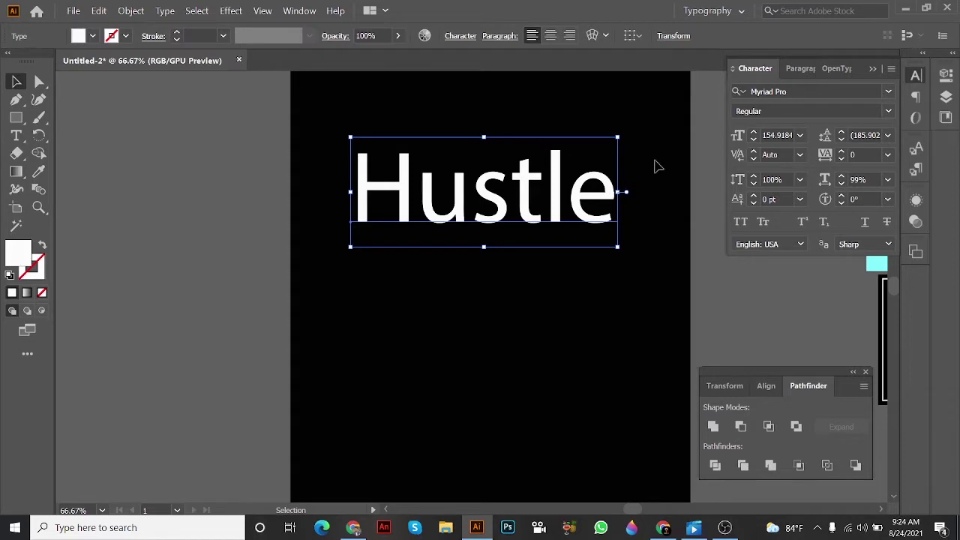
Step: Shift-scale the Hustle text proportionally from about 155 pt down to about 148 pt
left_click(624, 177)
left_click(570, 209)
mouse_move(619, 193)
left_mouse_down()
mouse_move(628, 194)
mouse_move(608, 193)
left_mouse_up()
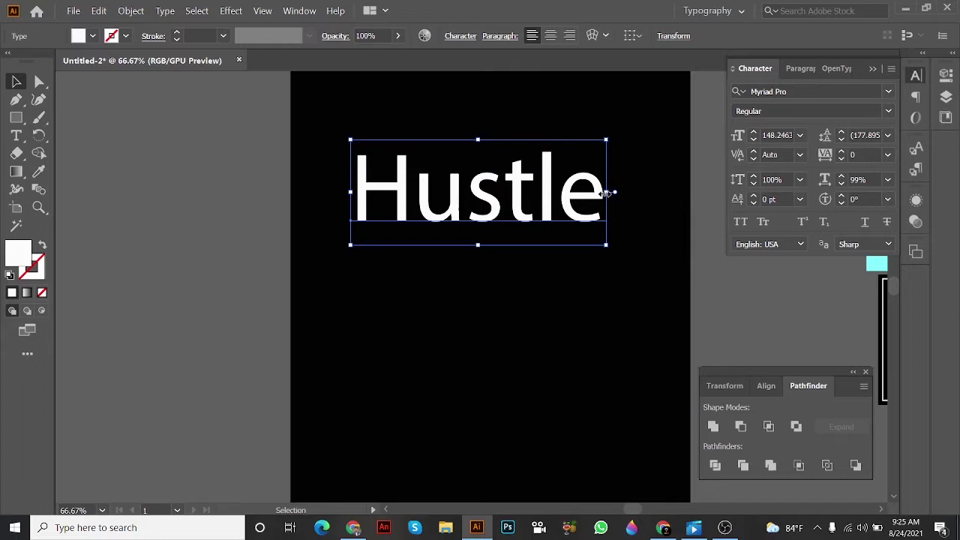
key("shift")
left_click_drag(610, 193, 611, 189)
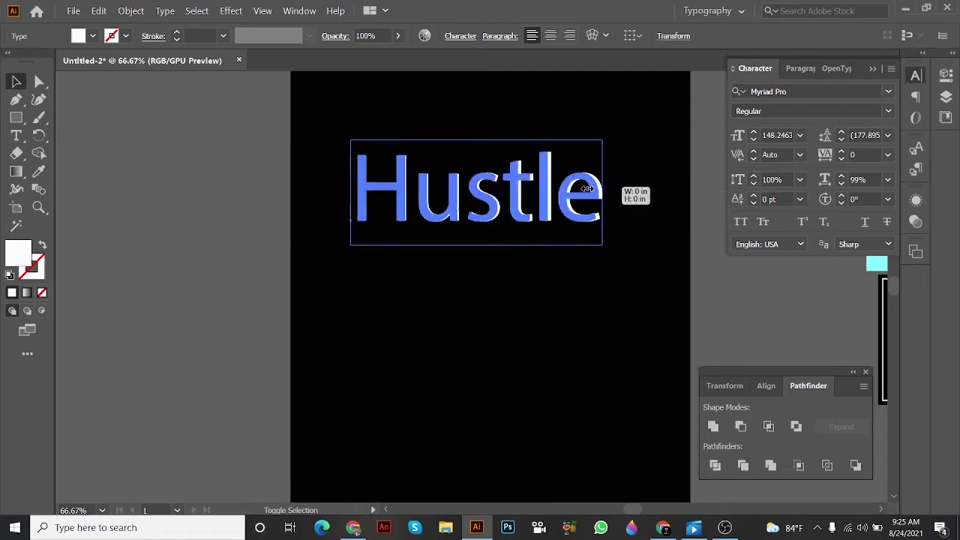
mouse_move(611, 189)
left_mouse_down()
mouse_move(439, 201)
mouse_move(723, 196)
mouse_move(609, 196)
mouse_move(653, 194)
mouse_move(618, 219)
mouse_move(609, 209)
mouse_move(596, 214)
mouse_move(606, 214)
left_mouse_up()
left_click(656, 220)
left_click(525, 215)
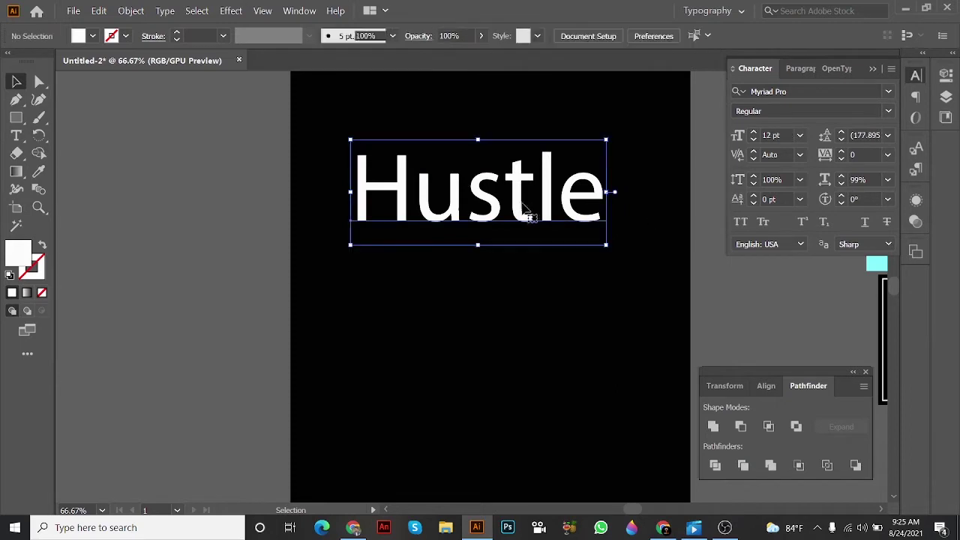
left_click(656, 204)
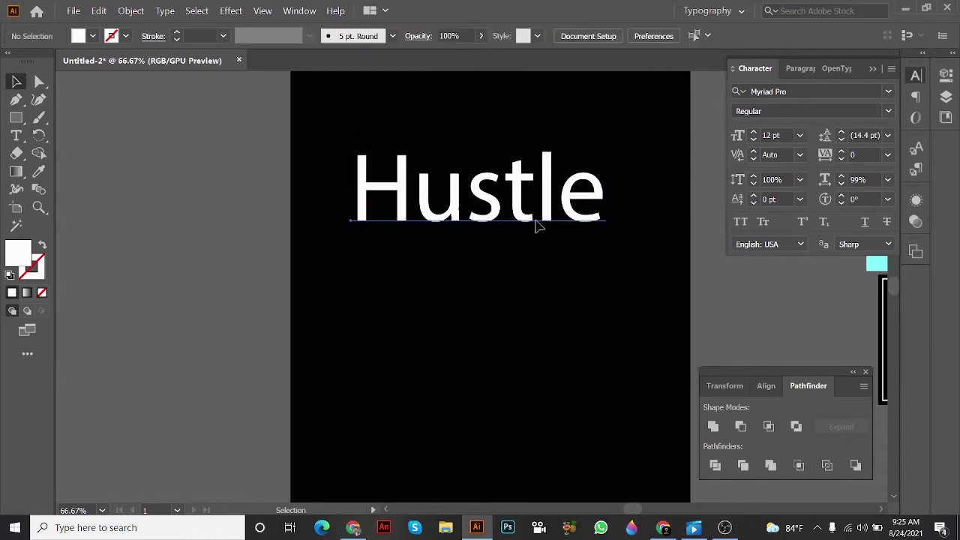
left_click(536, 221)
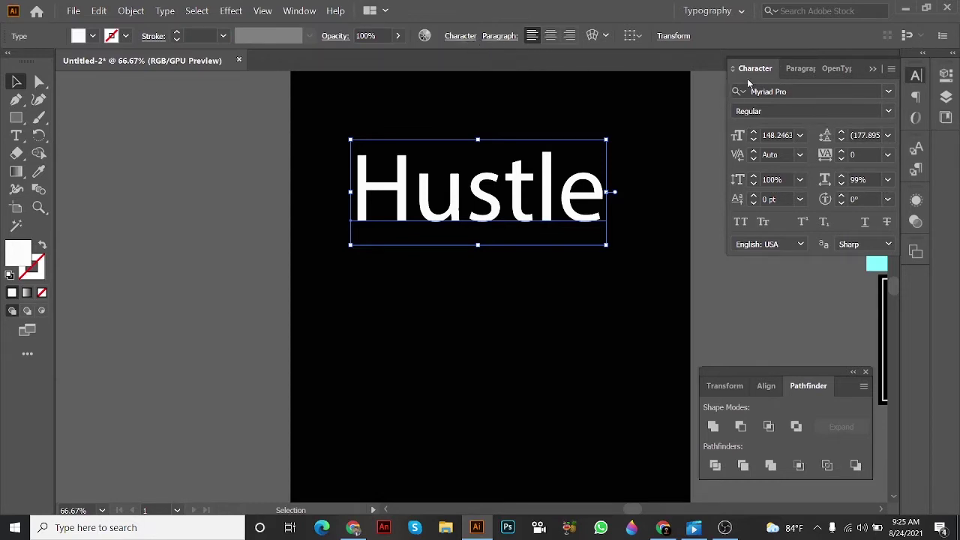
key("ctrl+t")
key("ctrl+t")
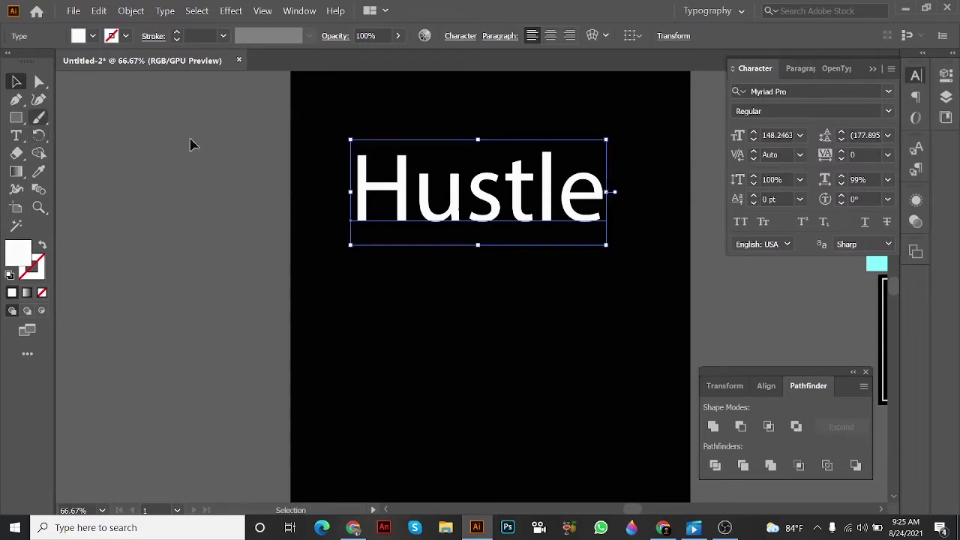
left_click(39, 118)
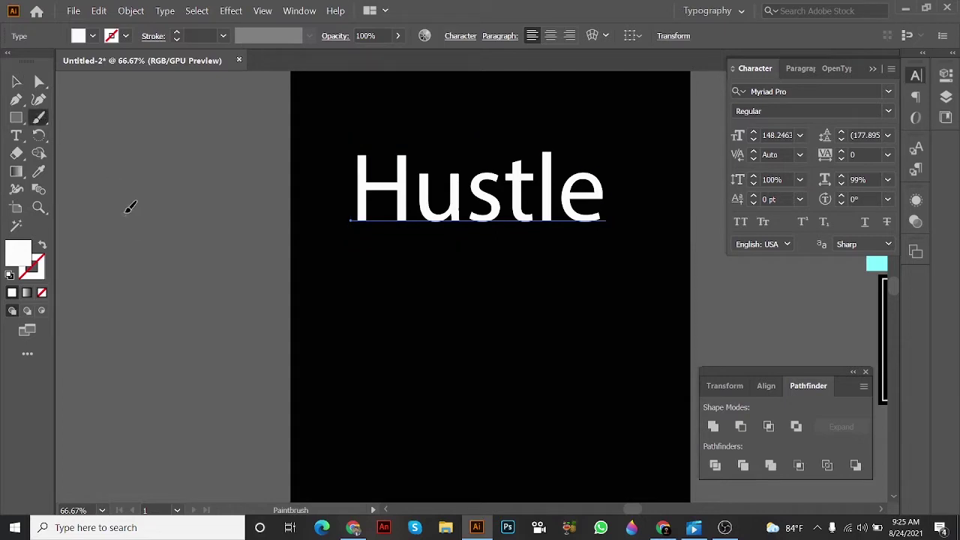
mouse_move(126, 213)
left_mouse_down()
mouse_move(133, 233)
mouse_move(172, 208)
mouse_move(175, 193)
mouse_move(197, 201)
mouse_move(222, 186)
mouse_move(215, 198)
mouse_move(252, 166)
mouse_move(260, 201)
left_mouse_up()
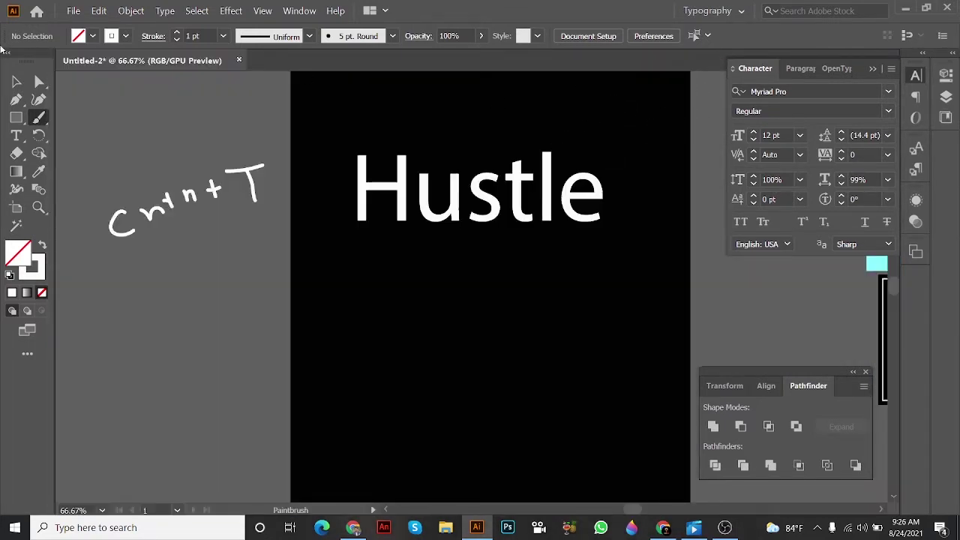
left_click(18, 81)
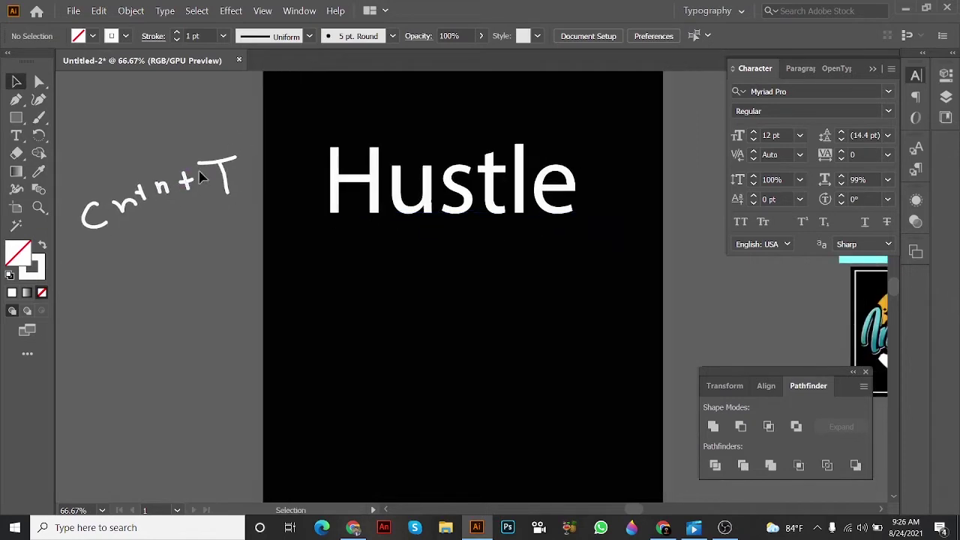
left_click(168, 196)
key("Delete")
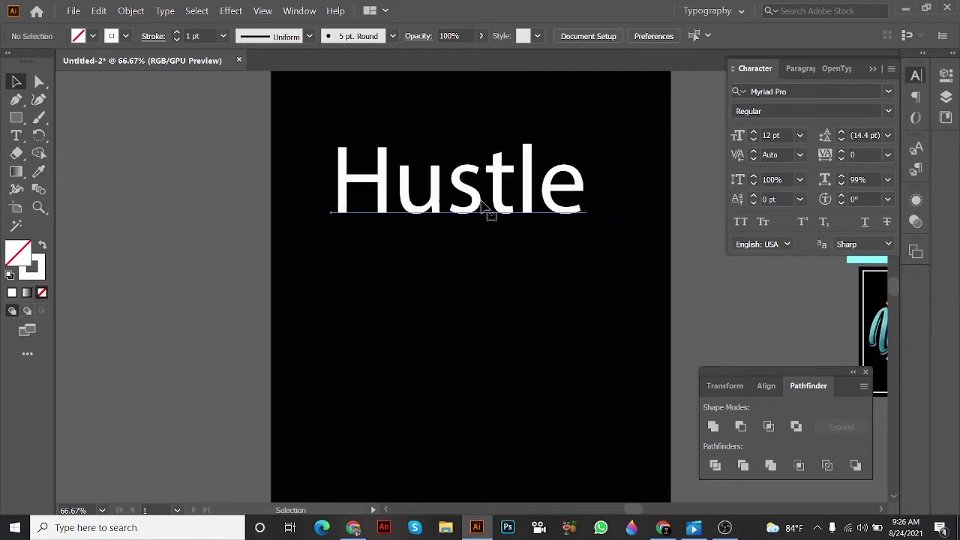
left_click(484, 213)
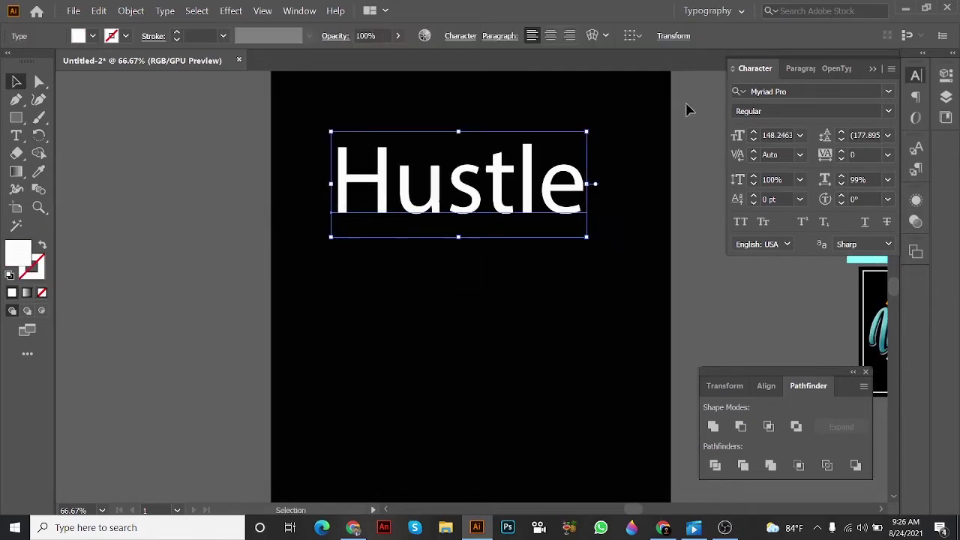
Step: Bring up the Character settings and select the Hustle text
left_click(467, 36)
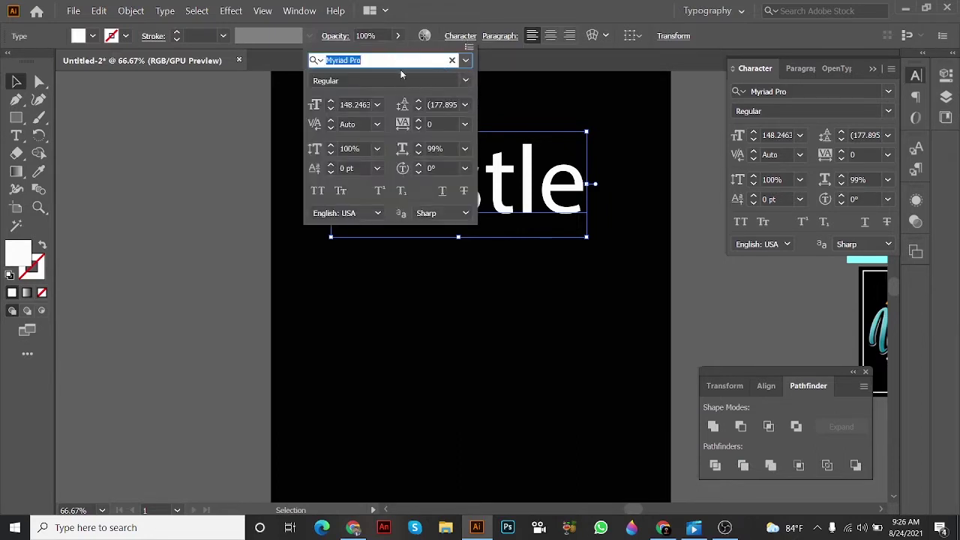
left_click(466, 61)
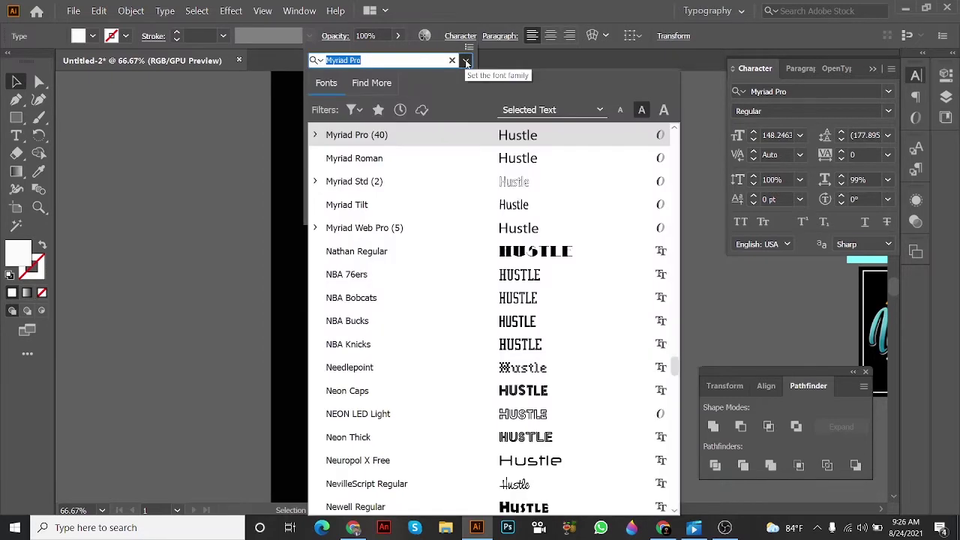
left_click(236, 193)
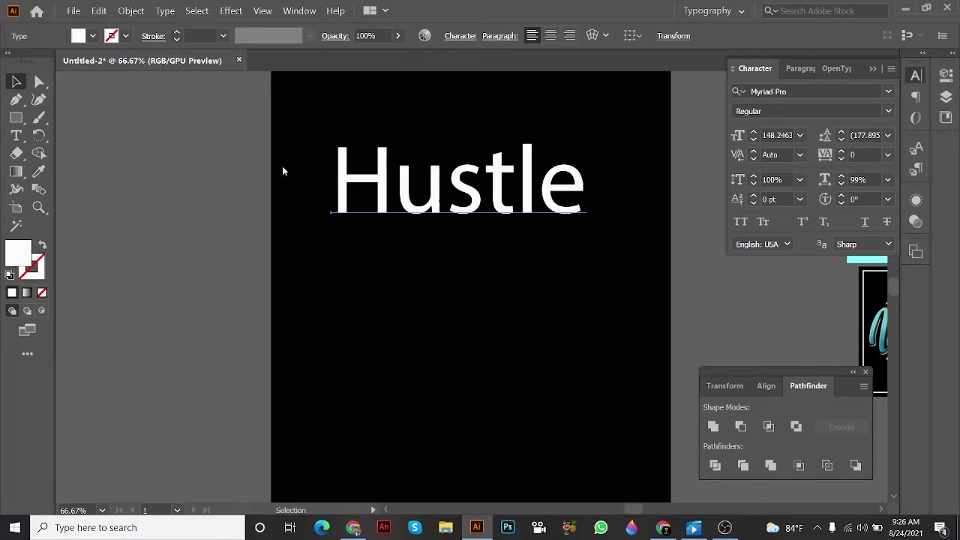
left_click(439, 176)
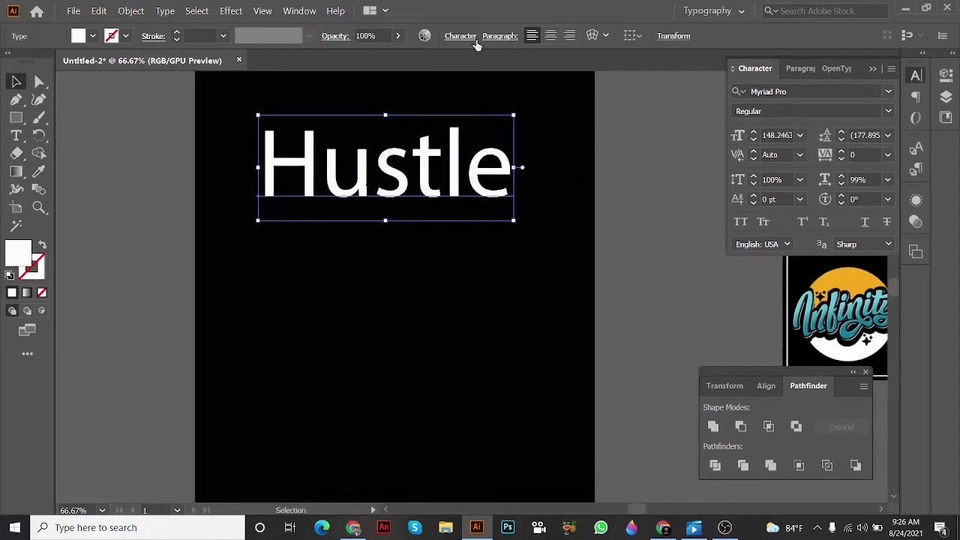
Step: Set Hustle's font to Jumper PERSONAL USE ONLY Bold Italic from the font list
left_click(808, 92)
left_click(888, 90)
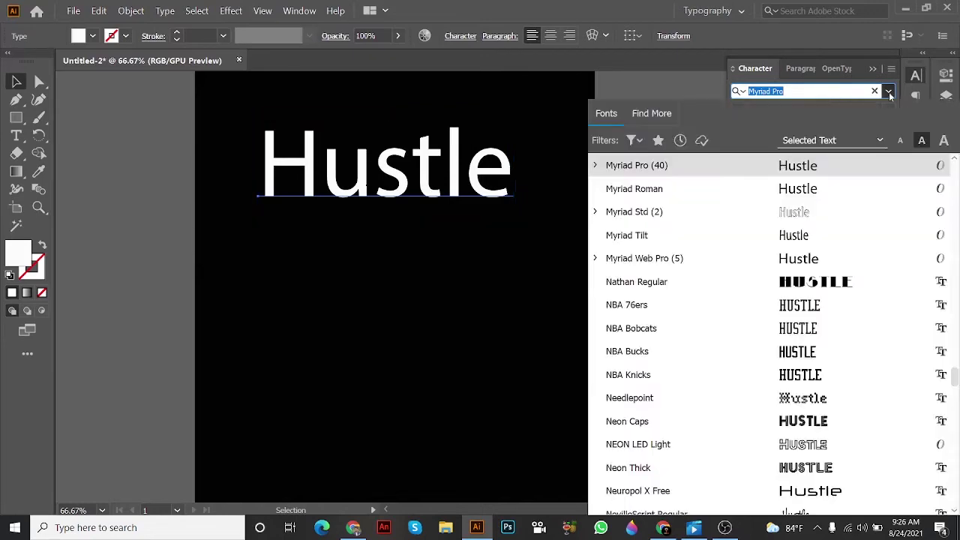
scroll(750, 228, "down", 1)
scroll(750, 228, "up", 2)
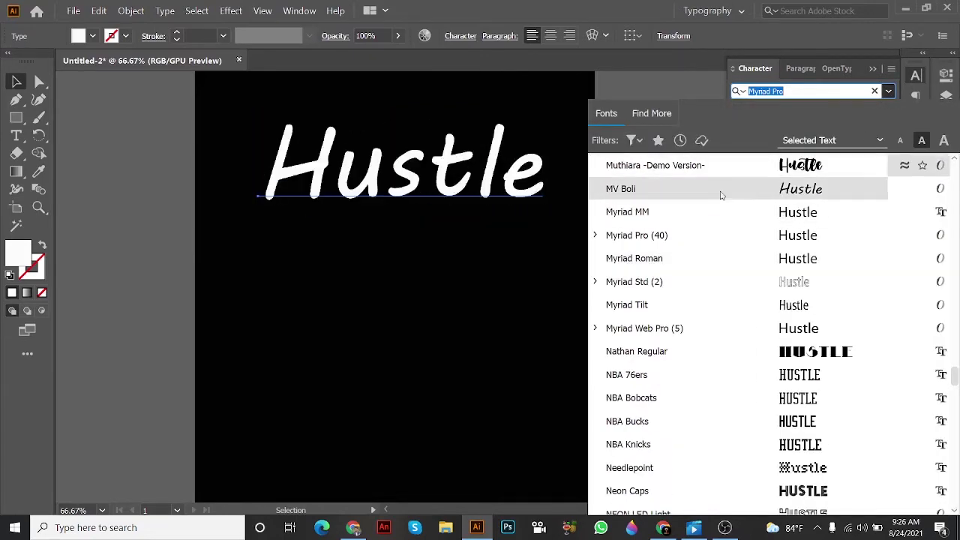
scroll(821, 186, "up", 4)
scroll(820, 186, "up", 5)
scroll(825, 180, "up", 5)
scroll(833, 188, "up", 5)
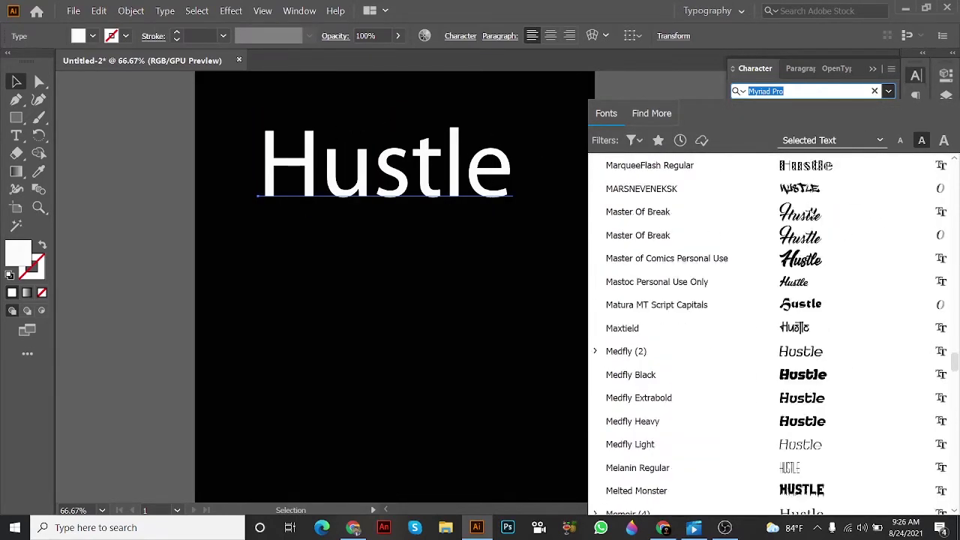
scroll(833, 210, "up", 5)
scroll(828, 225, "up", 1)
scroll(829, 215, "up", 3)
scroll(829, 215, "up", 5)
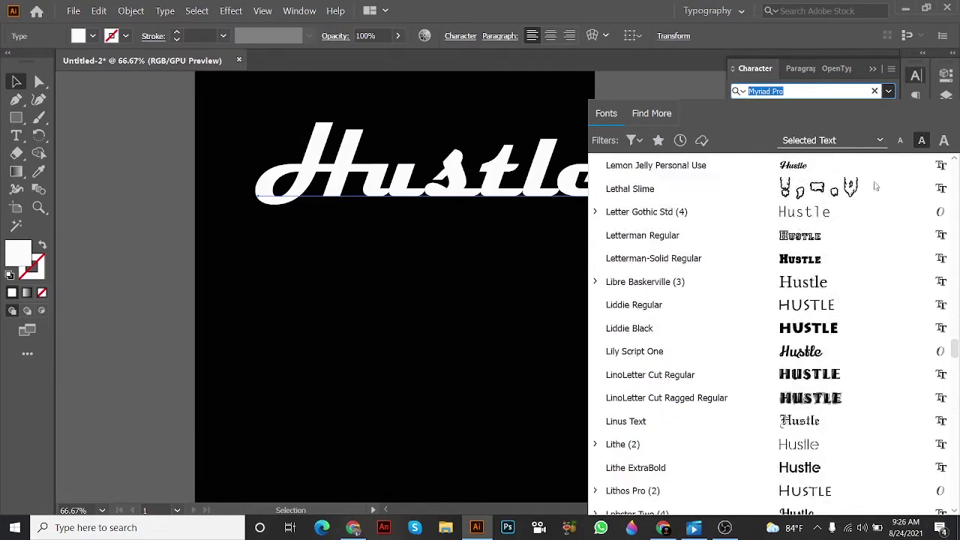
scroll(825, 217, "up", 5)
scroll(824, 219, "up", 5)
scroll(820, 223, "up", 5)
scroll(822, 222, "up", 3)
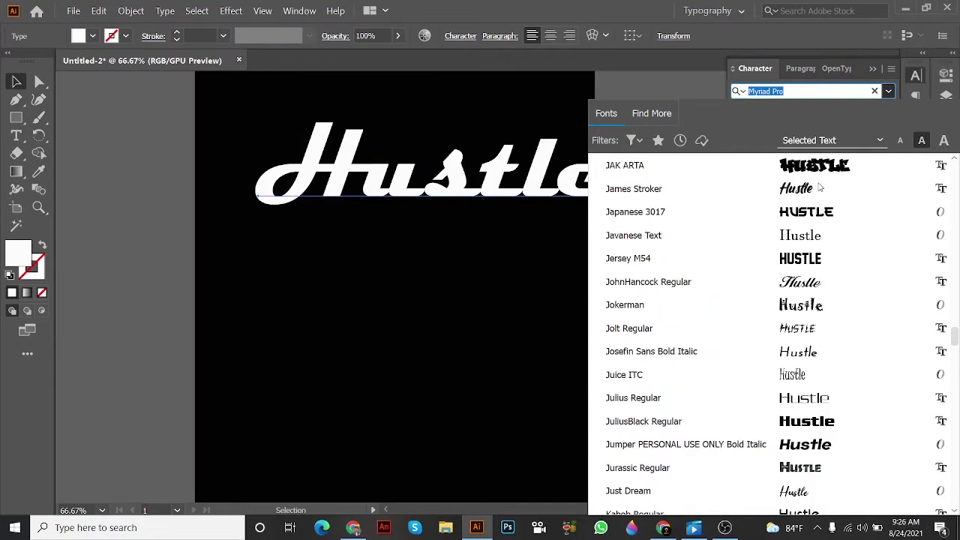
scroll(817, 195, "up", 5)
scroll(810, 194, "up", 5)
scroll(797, 192, "up", 5)
scroll(796, 192, "up", 5)
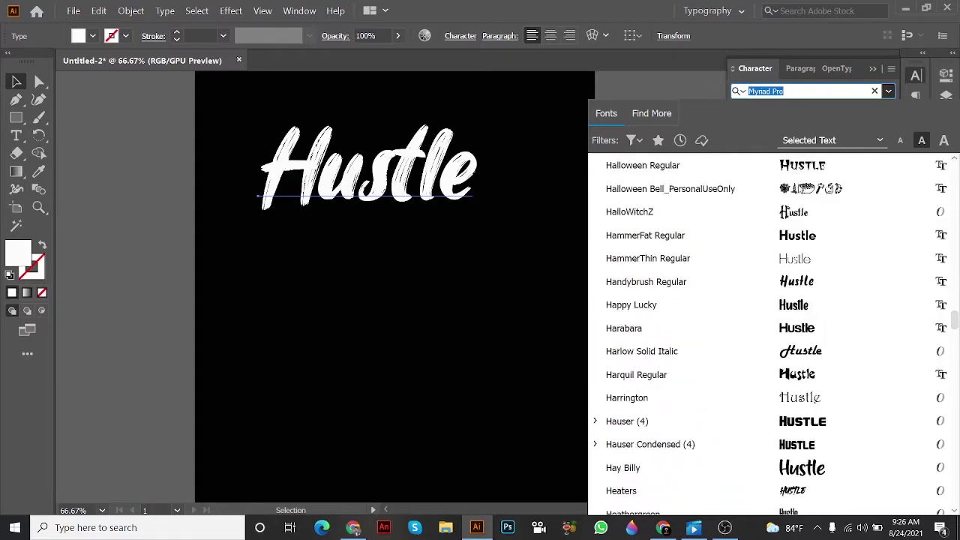
scroll(797, 192, "up", 5)
scroll(956, 235, "up", 2)
scroll(957, 234, "up", 15)
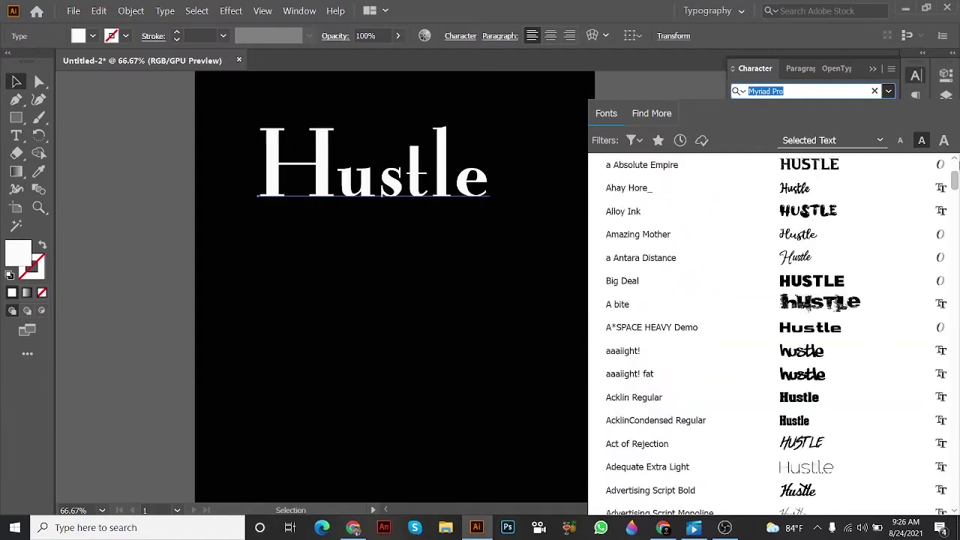
scroll(900, 225, "up", 3)
left_click(835, 167)
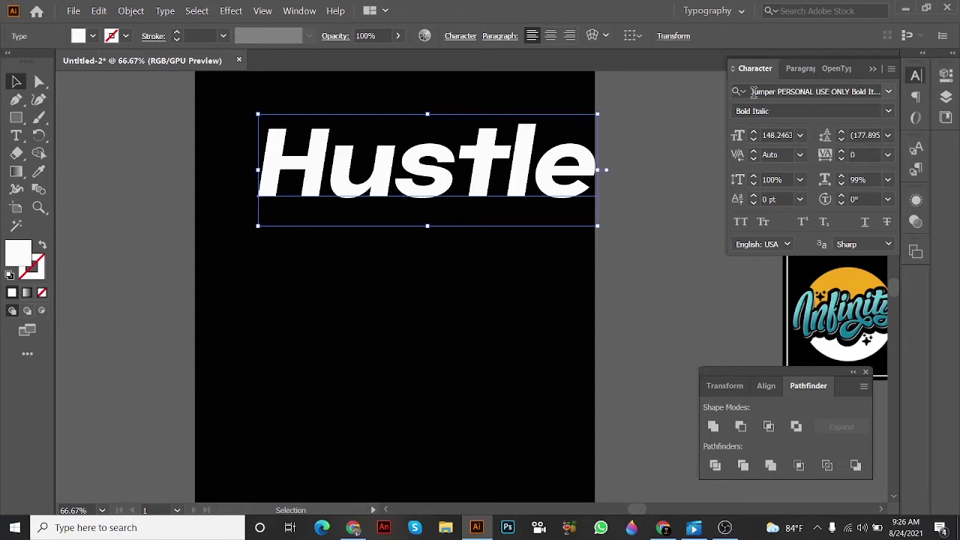
Step: Enter 'Kaleb' in the font name field, then reselect the Hustle text
left_click(765, 91)
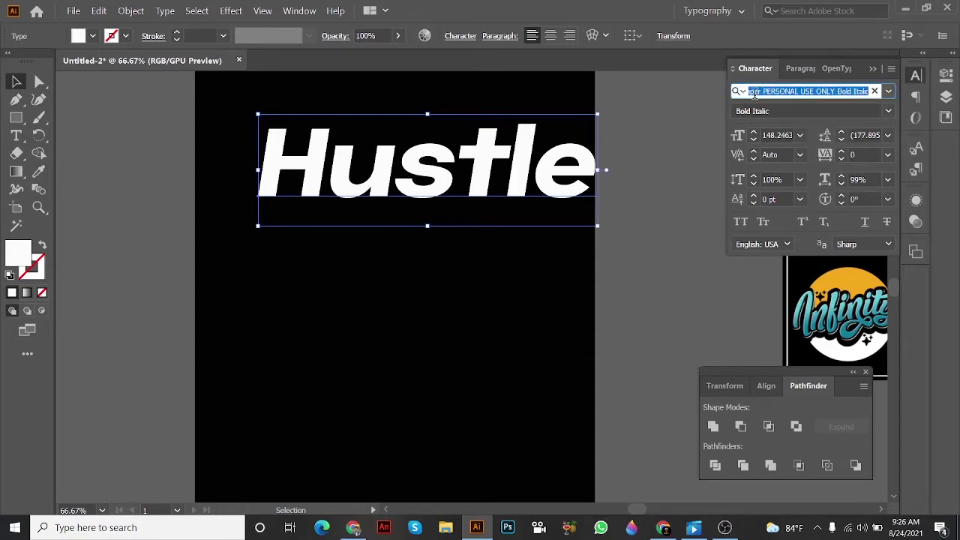
left_click(755, 91)
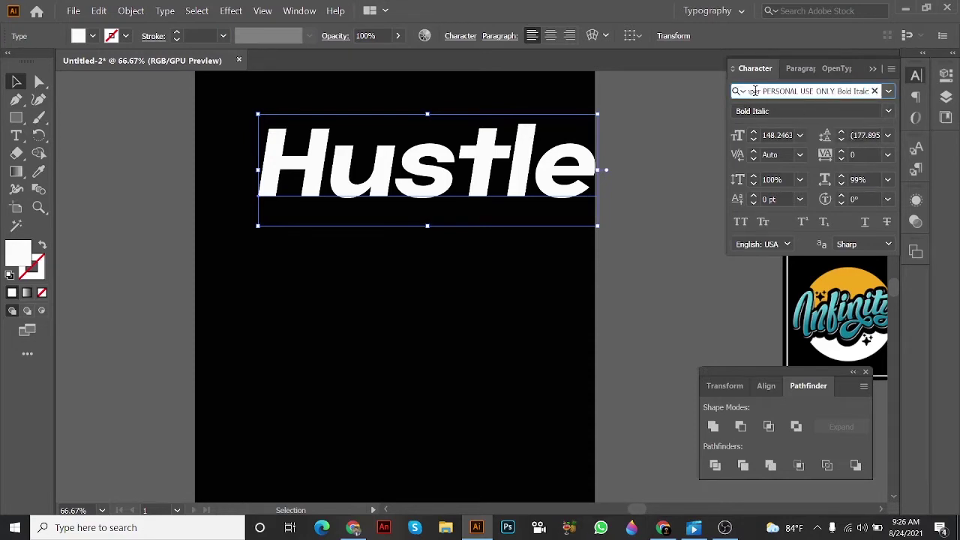
left_click(693, 134)
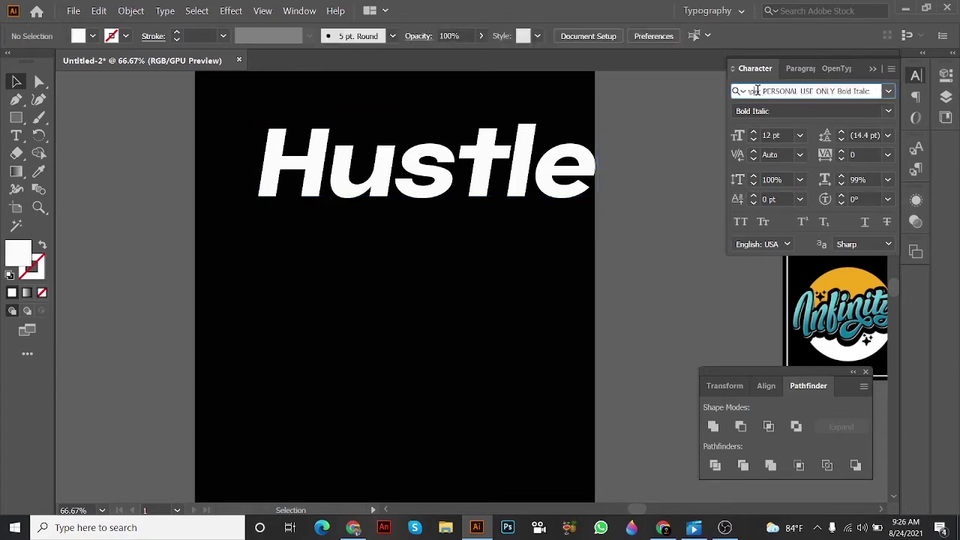
left_click(757, 90)
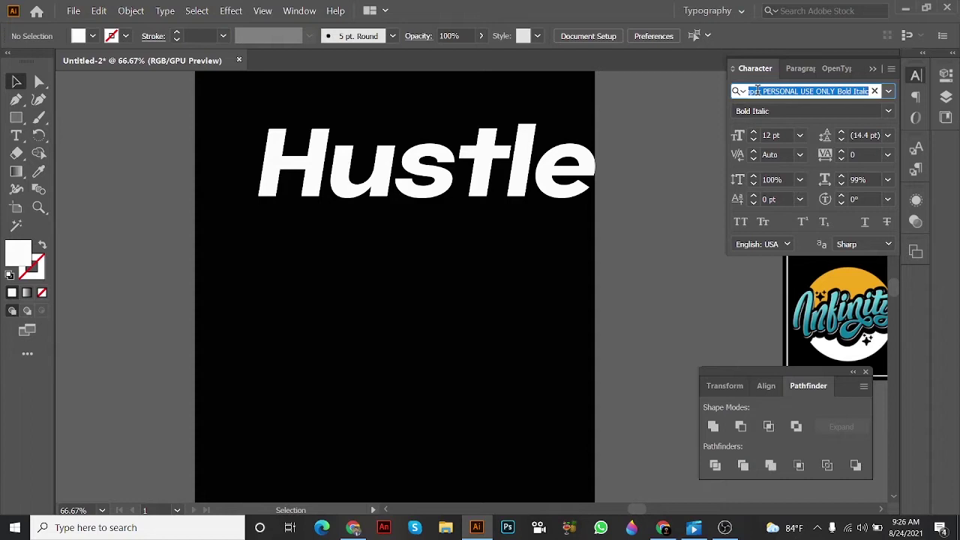
type("KalebBlack Regular")
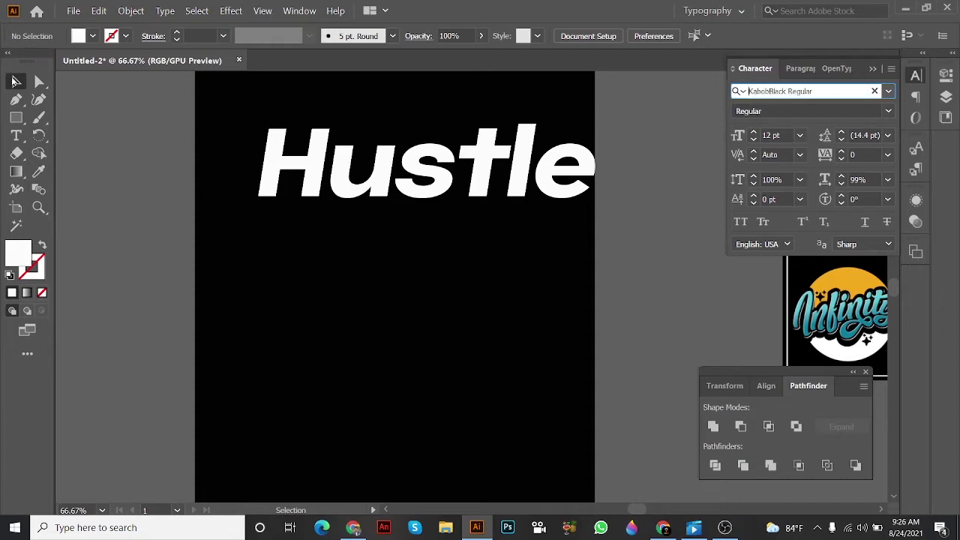
left_click(15, 81)
left_click(373, 139)
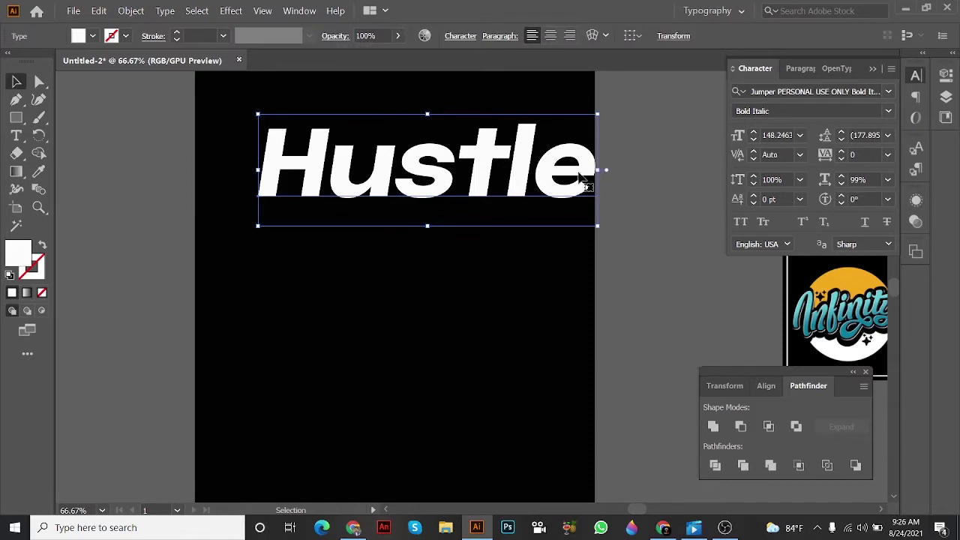
Step: Cycle fonts with the arrow keys, settle Hustle on Loki Cola, then deselect
left_click(782, 90)
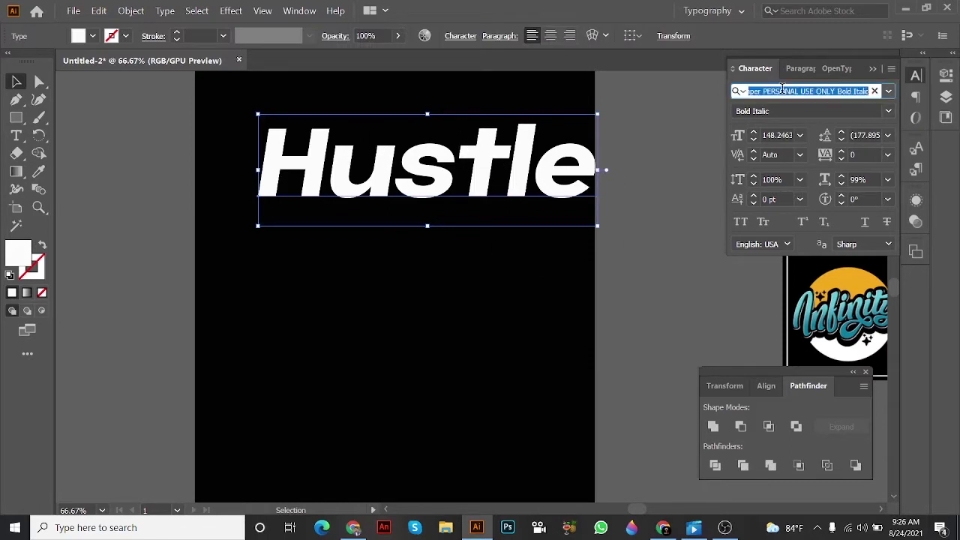
key("Down")
key("Down")
key("Down")
key("Down")
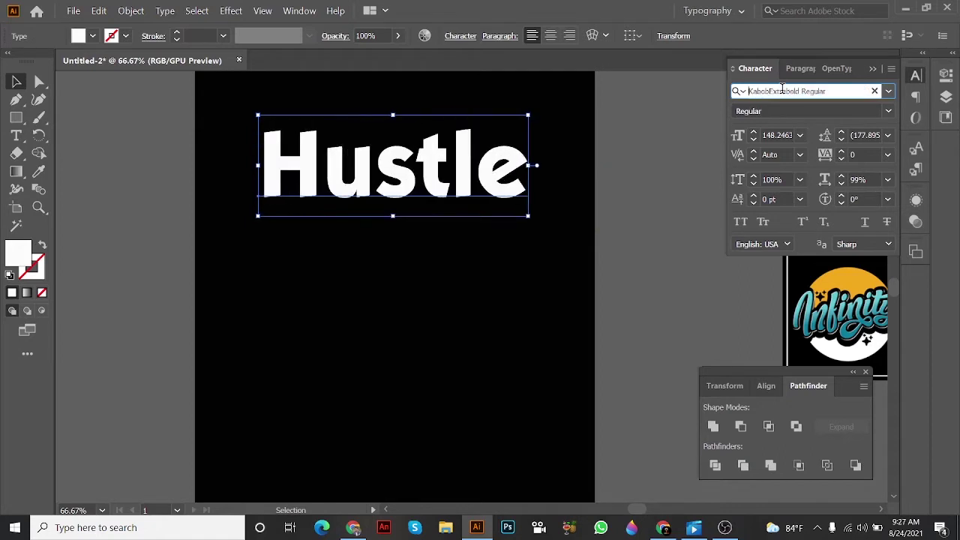
key("Down")
key("Down")
key("Down")
key("Down")
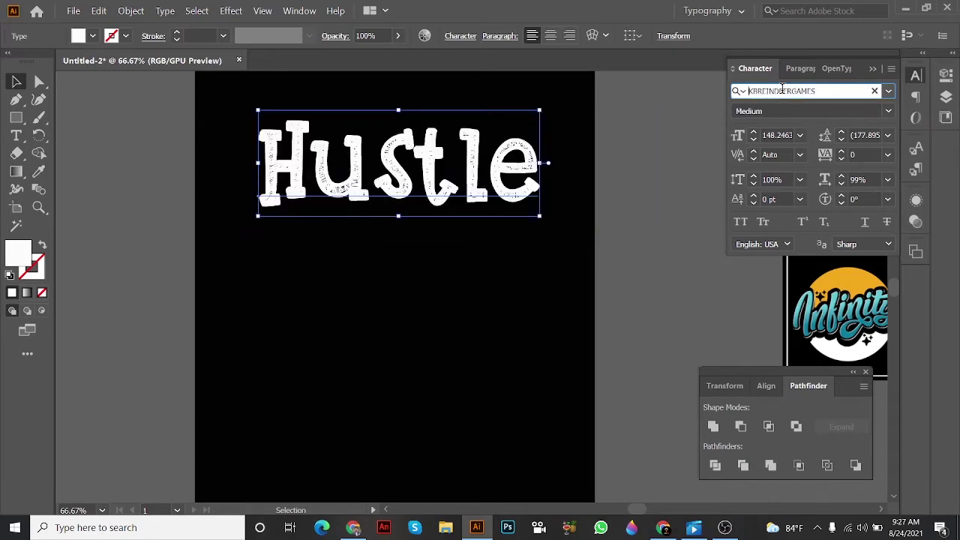
key("Down")
key("Down")
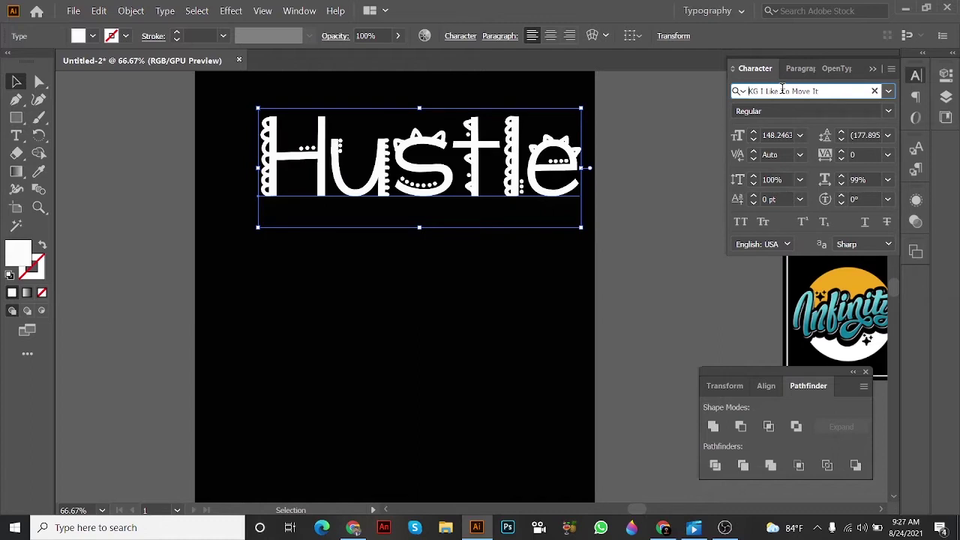
key("Down")
key("Down")
key("Down")
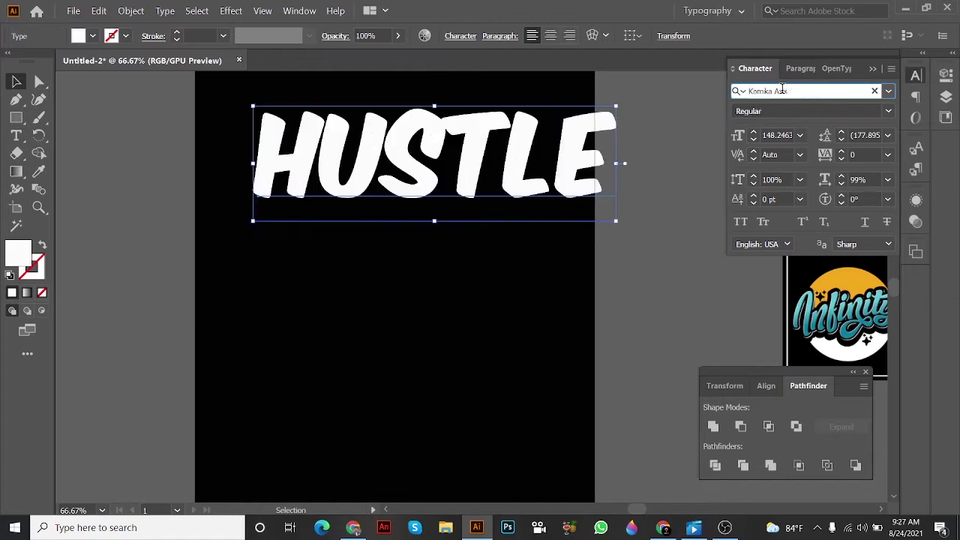
key("Down")
key("Down")
key("Down")
key("Down")
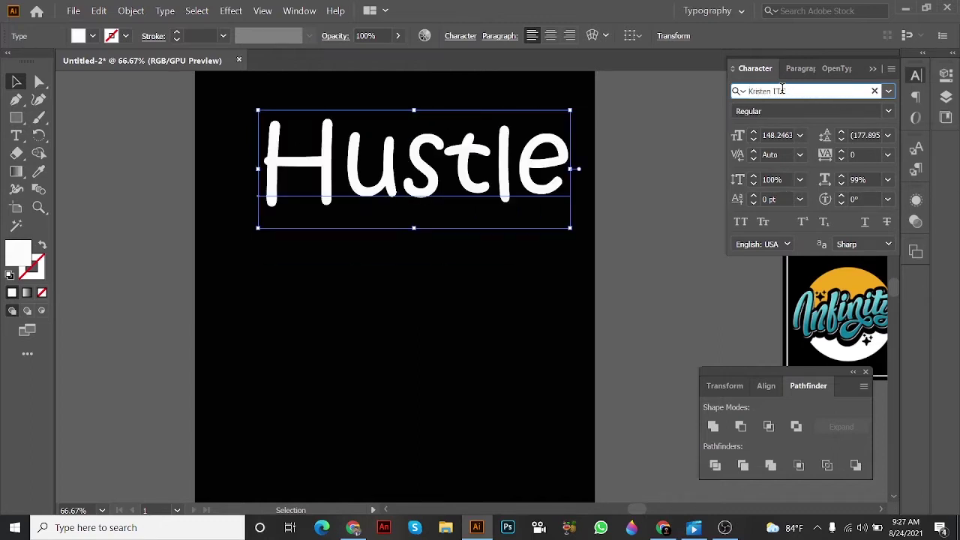
key("Down")
key("Down")
key("Down")
key("Down")
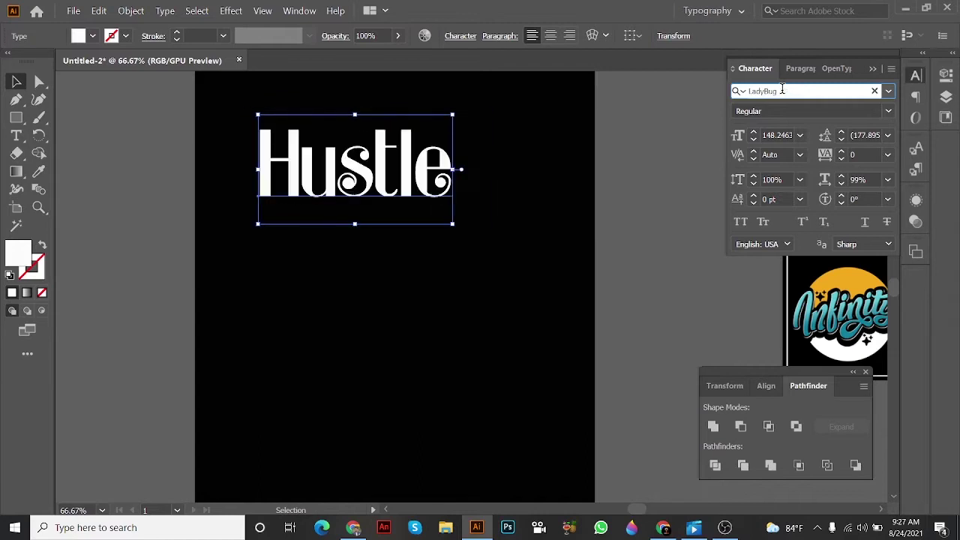
key("Down")
key("Down")
key("Down")
key("Down")
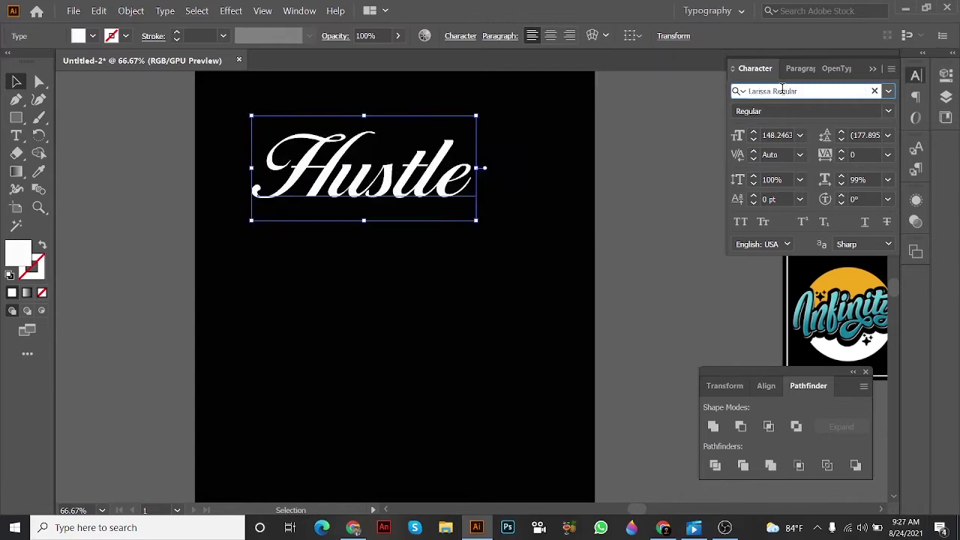
key("Down")
key("Down")
key("Down")
key("Down")
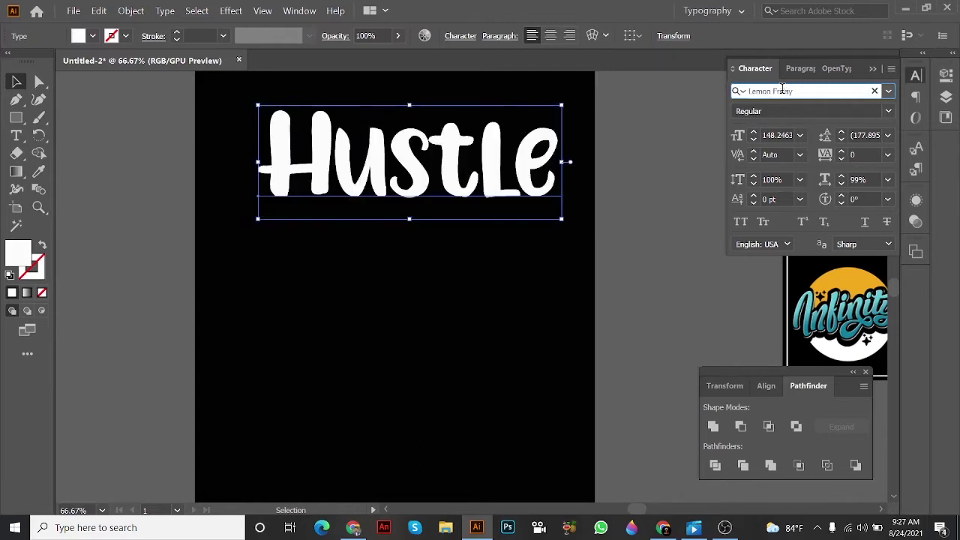
key("Down")
key("Down")
key("Up")
key("Up")
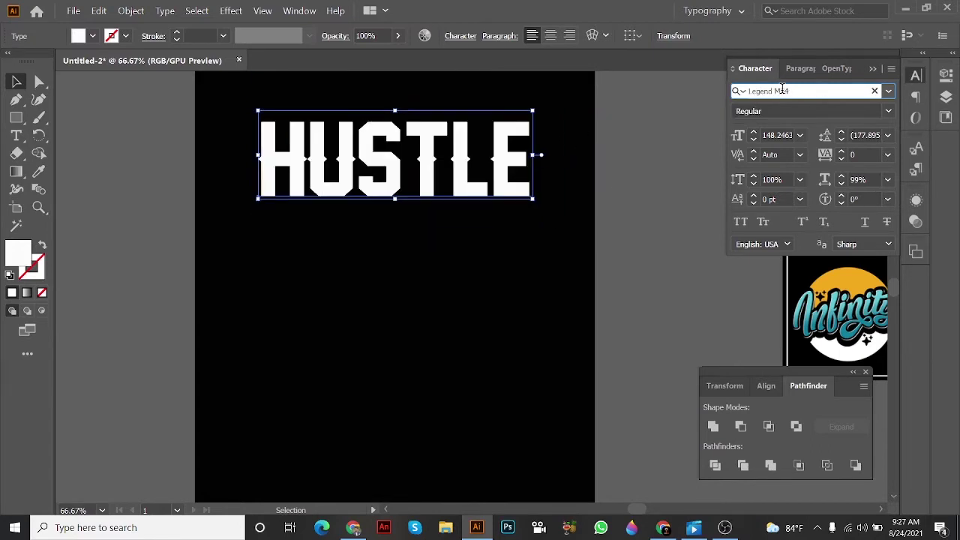
key("Down")
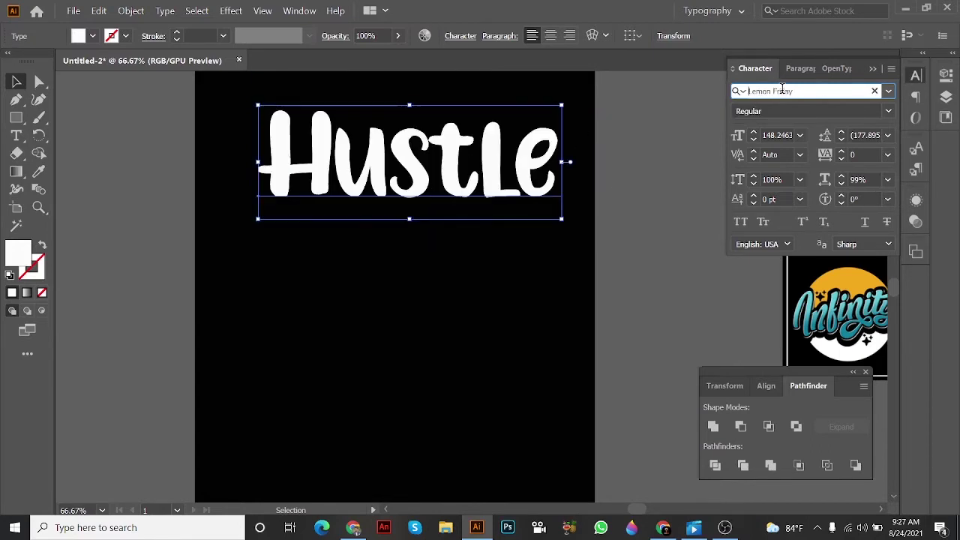
key("Down")
key("Down")
key("Down")
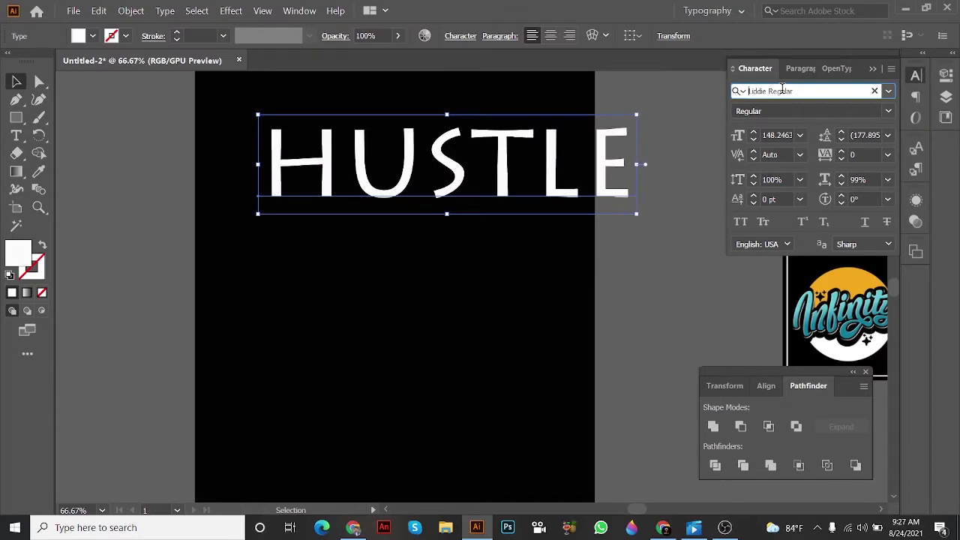
key("Down")
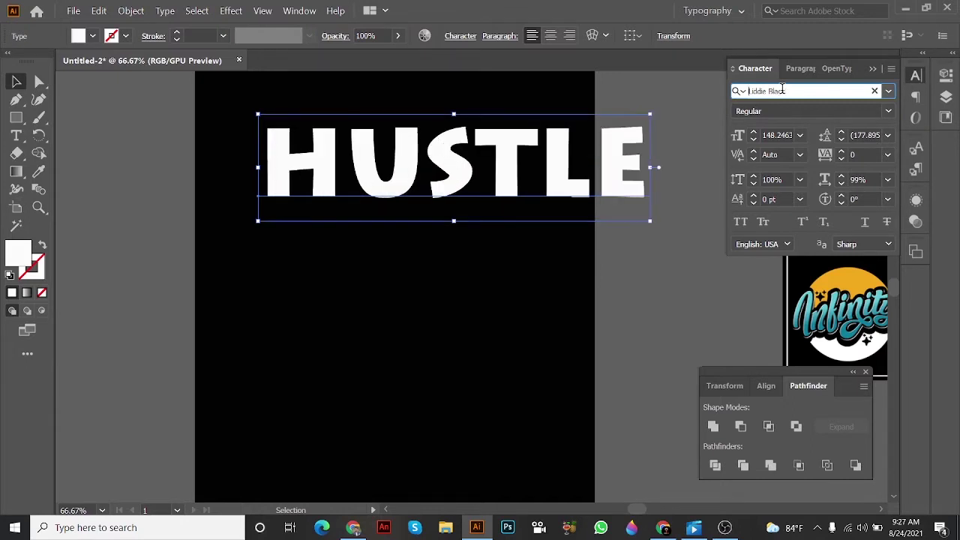
key("Down")
key("Down")
key("Down")
key("Down")
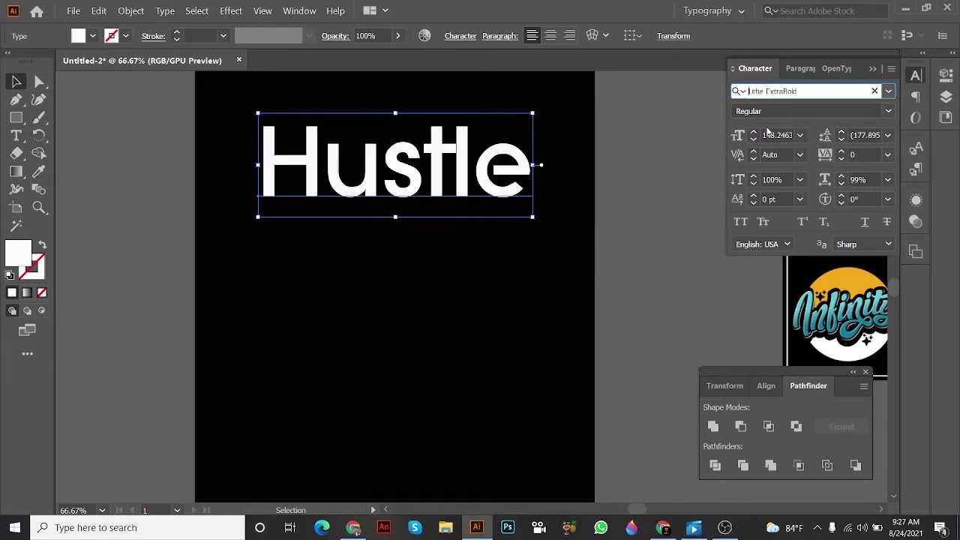
key("Down")
key("Down")
key("Down")
key("Up")
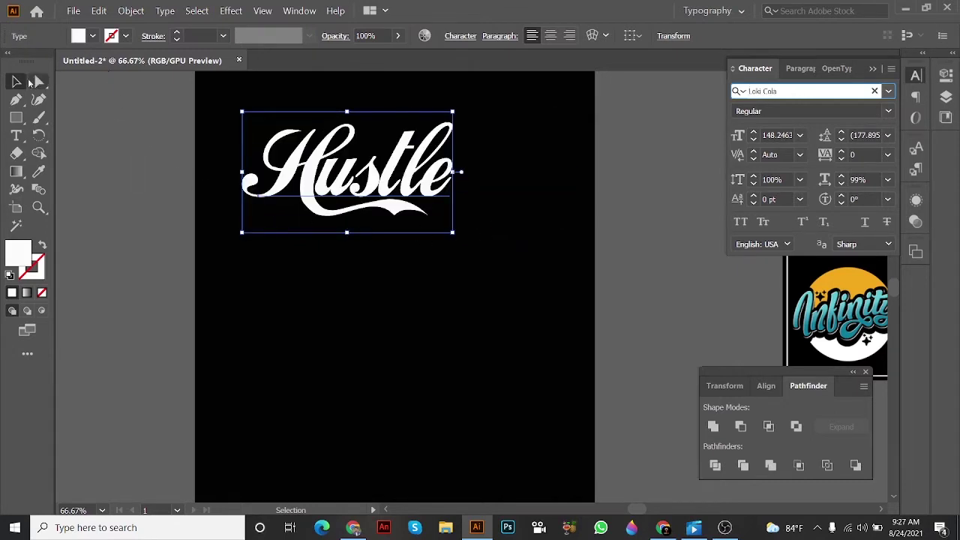
left_click(27, 82)
left_click(646, 306)
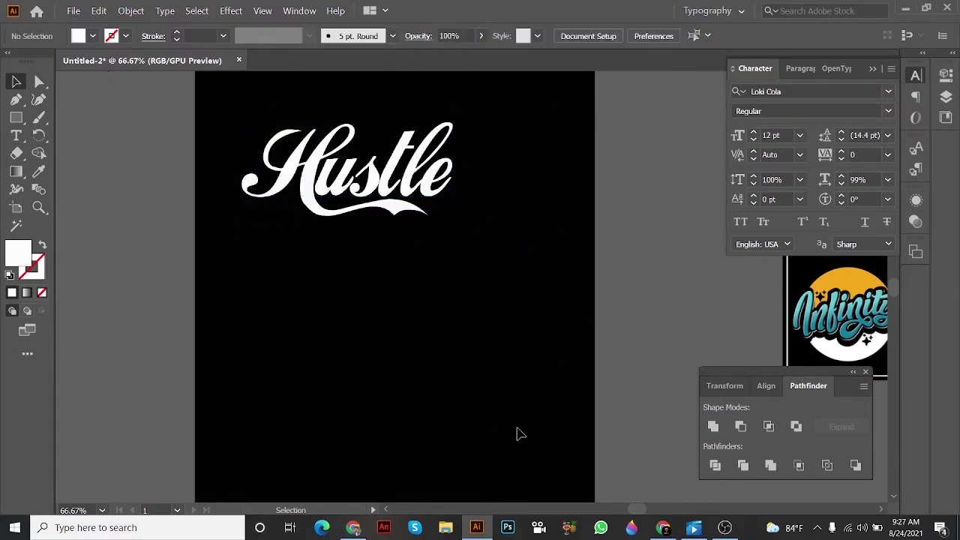
Step: Reselect the Hustle text and switch over to the web browser
left_click(420, 208)
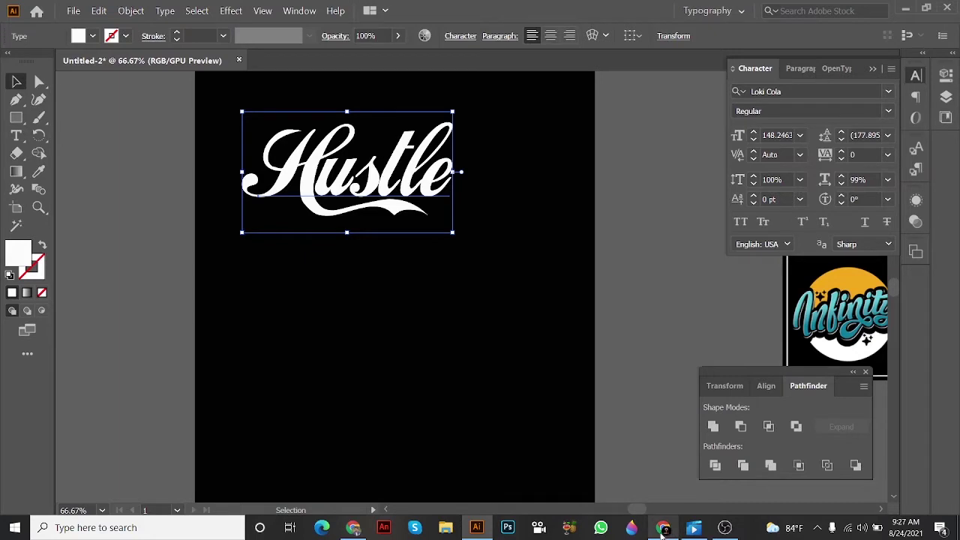
mouse_move(662, 528)
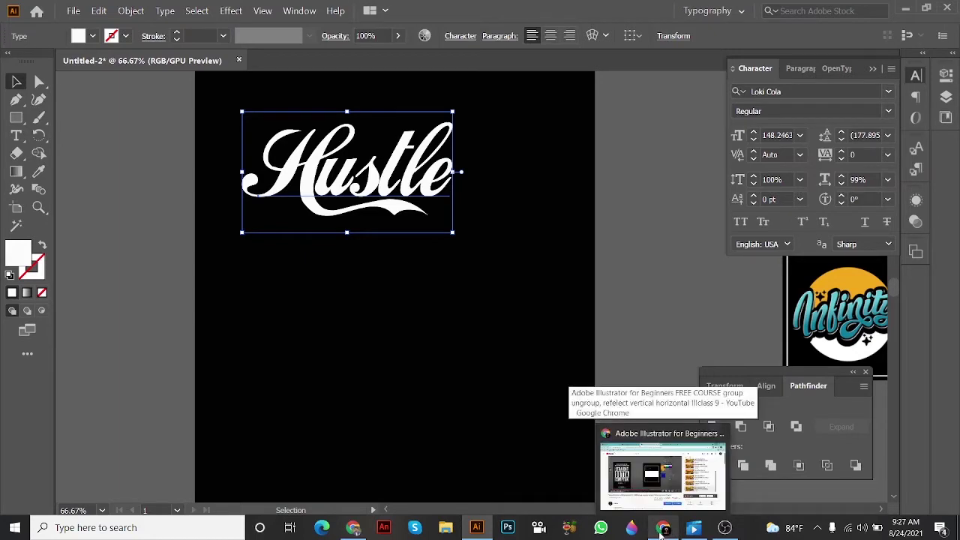
left_click(354, 528)
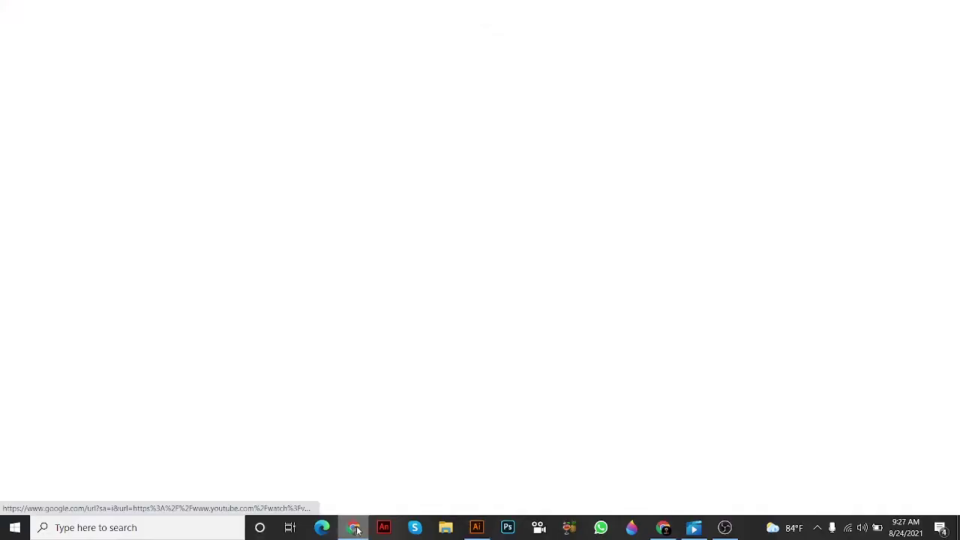
Step: Bring up DaFont and scroll through the Fancy > Cartoon fonts
left_click(243, 7)
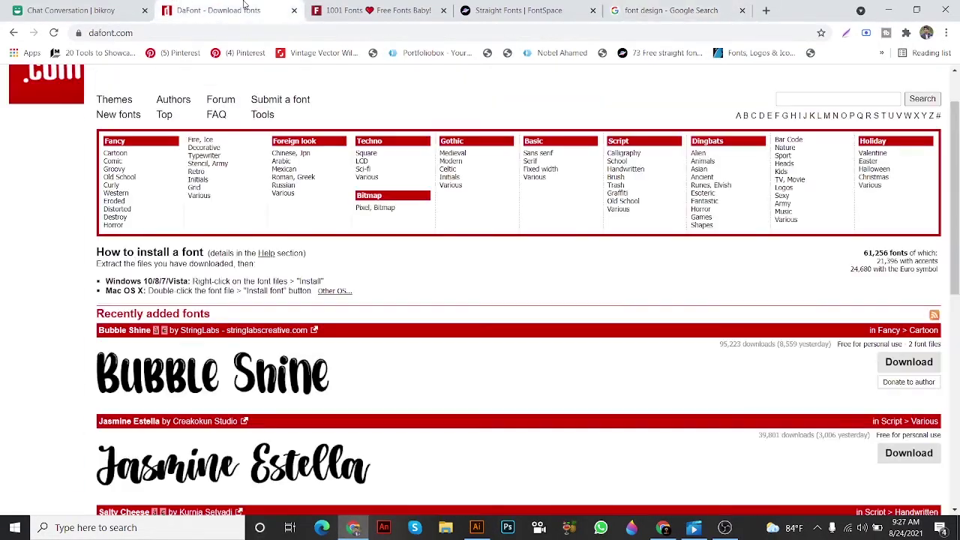
scroll(180, 173, "up", 1)
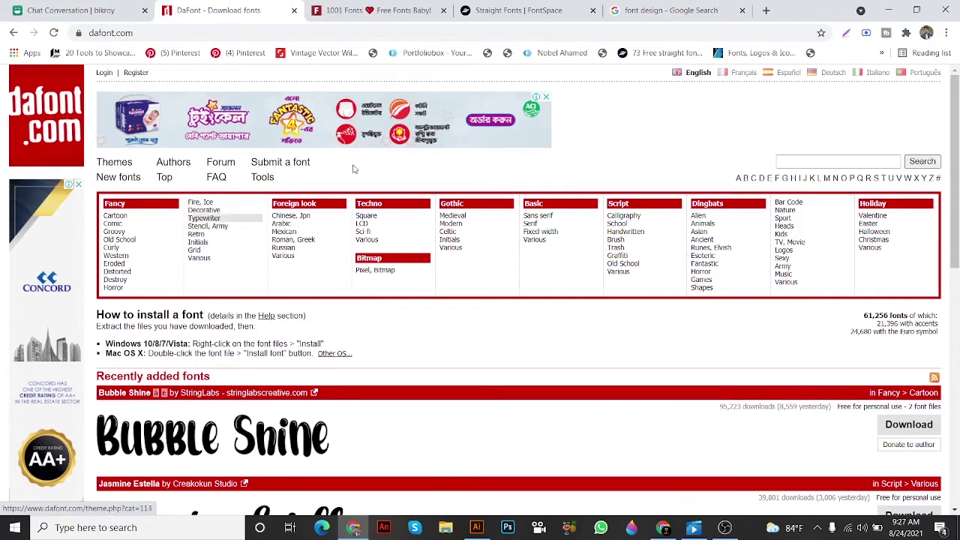
left_click(130, 225)
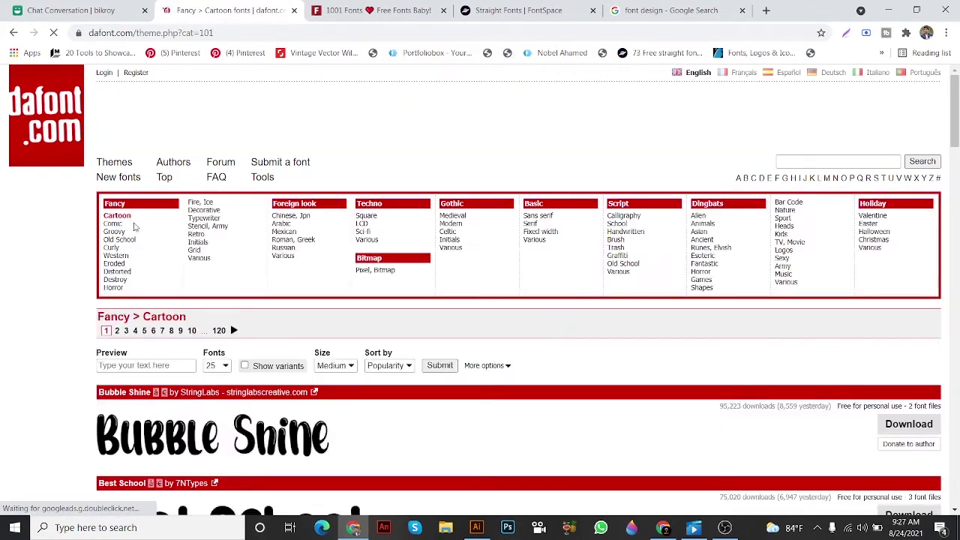
scroll(150, 247, "down", 3)
scroll(155, 259, "down", 2)
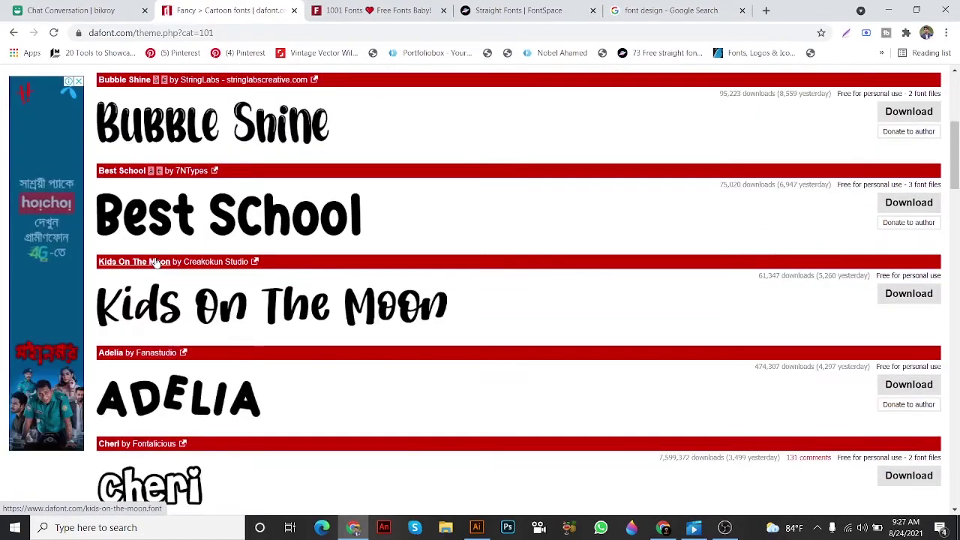
scroll(150, 269, "up", 3)
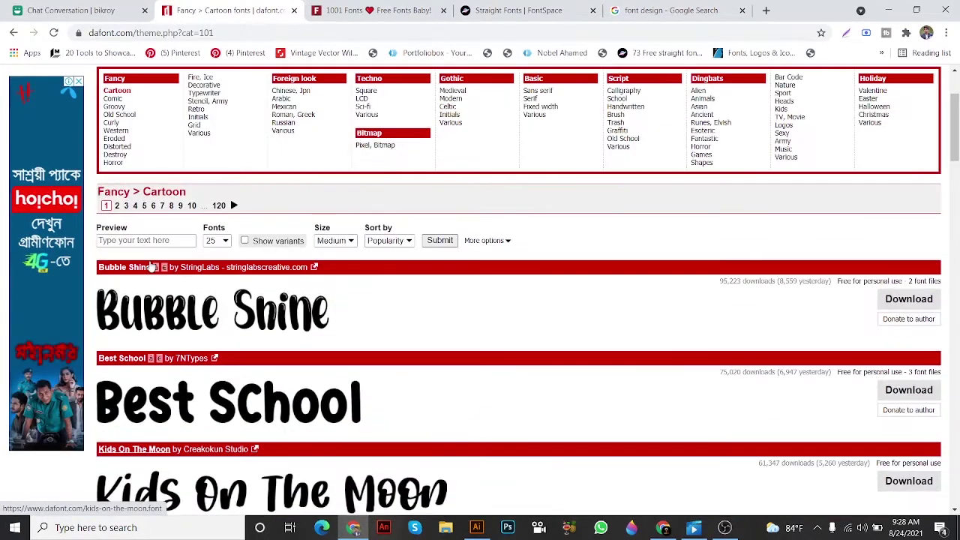
scroll(440, 287, "down", 2)
scroll(439, 287, "up", 2)
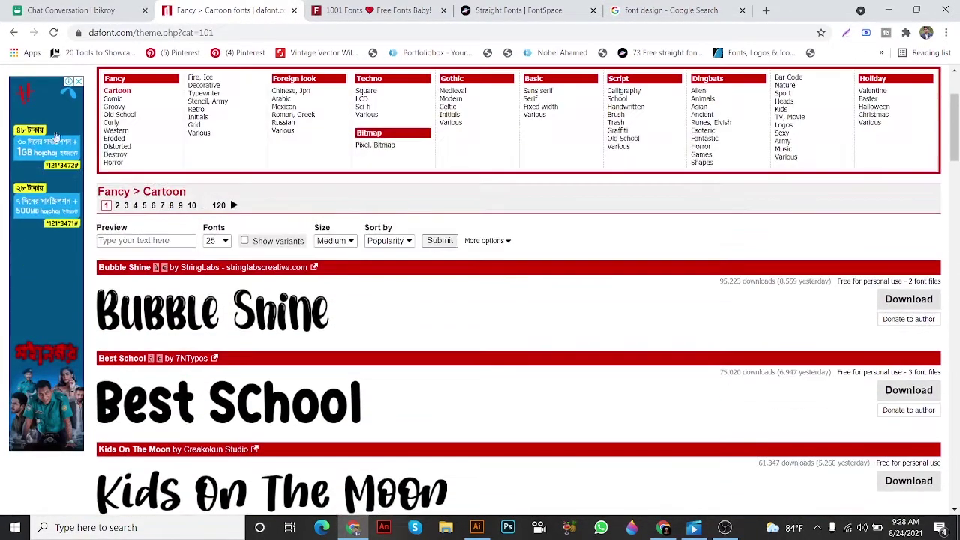
Step: Browse the Fancy > Comic font list, led by KG Happy and Bakso Sapi
left_click(114, 99)
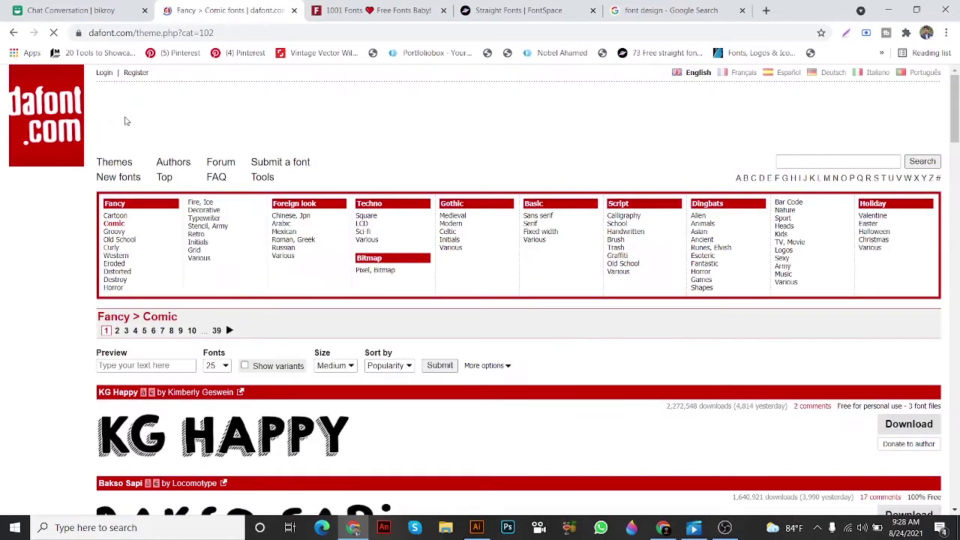
scroll(150, 165, "down", 3)
scroll(154, 180, "down", 3)
scroll(158, 188, "up", 1)
scroll(158, 188, "up", 2)
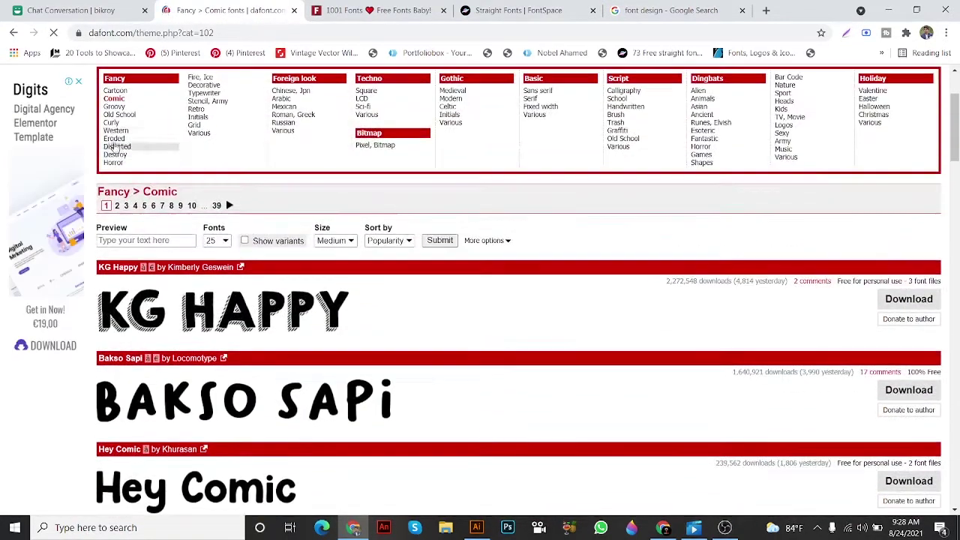
scroll(402, 333, "down", 4)
scroll(360, 332, "down", 3)
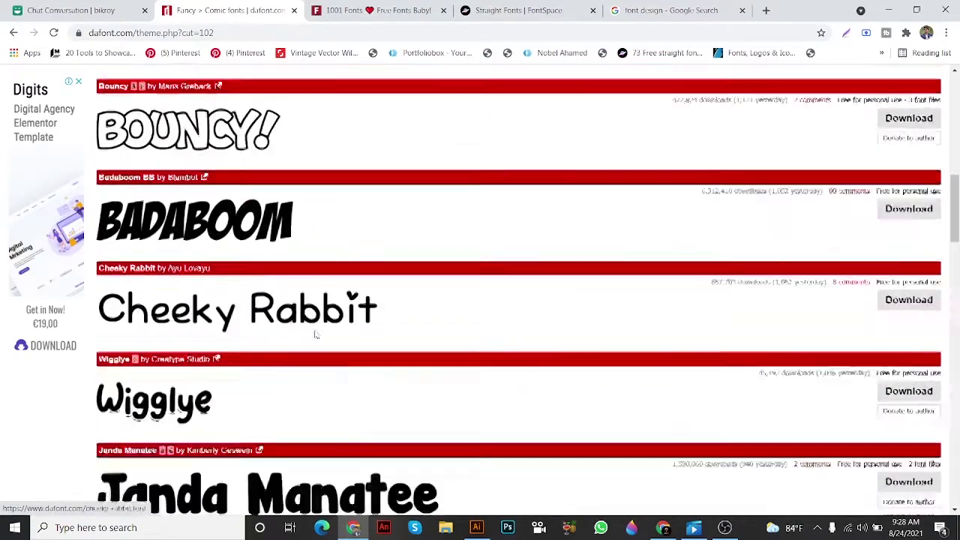
scroll(270, 300, "down", 3)
scroll(188, 225, "up", 6)
scroll(113, 165, "up", 5)
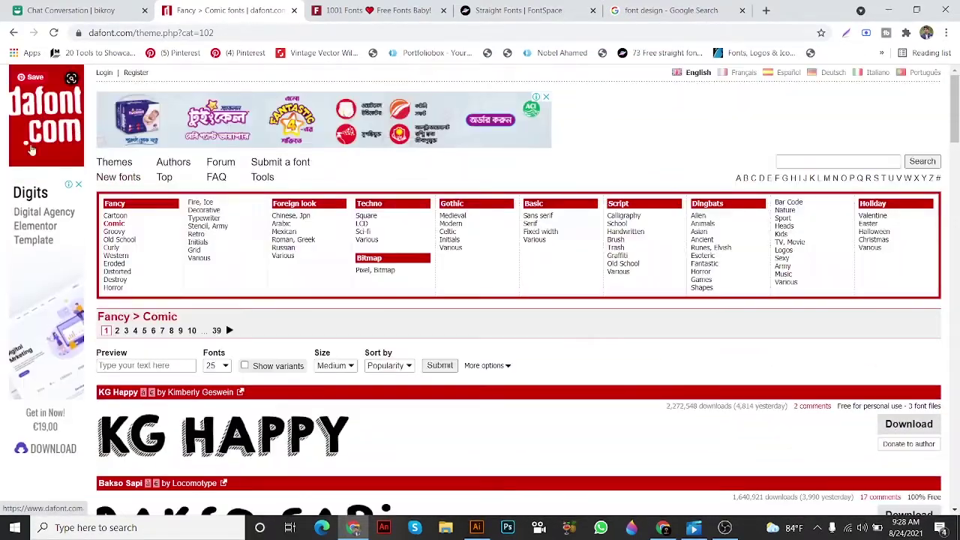
Step: Preview the Fancy > Distorted and Destroy font categories
left_click(145, 274)
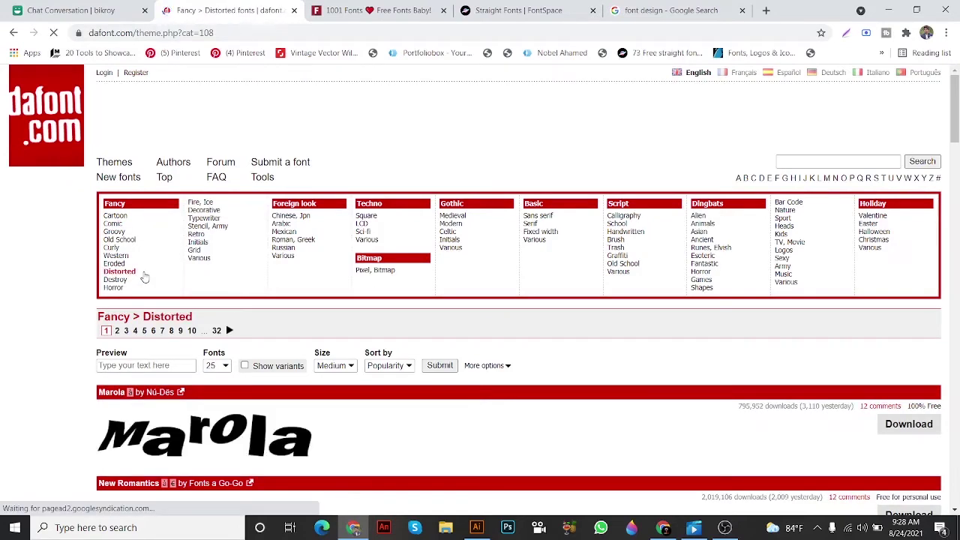
scroll(158, 273, "down", 3)
scroll(158, 273, "up", 2)
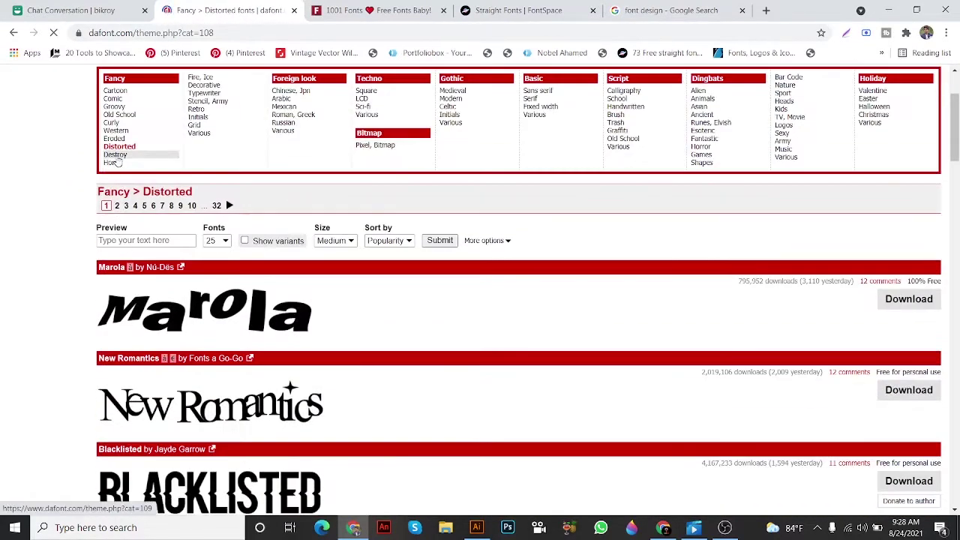
left_click(116, 157)
scroll(122, 165, "down", 1)
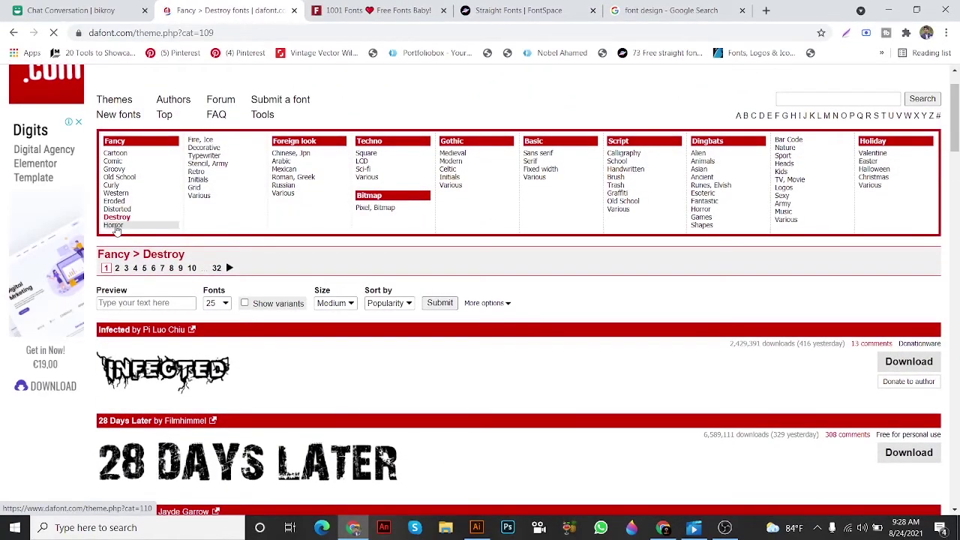
Step: Scroll through the Horror font previews and back to the top
left_click(113, 225)
scroll(119, 234, "down", 2)
scroll(120, 239, "down", 3)
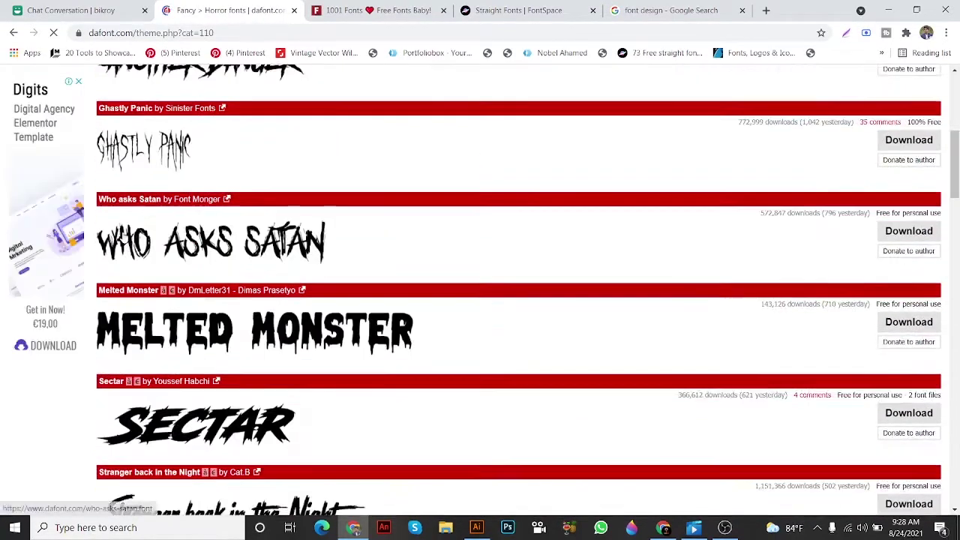
scroll(179, 266, "down", 3)
scroll(179, 266, "down", 3)
scroll(178, 266, "down", 1)
scroll(179, 266, "down", 2)
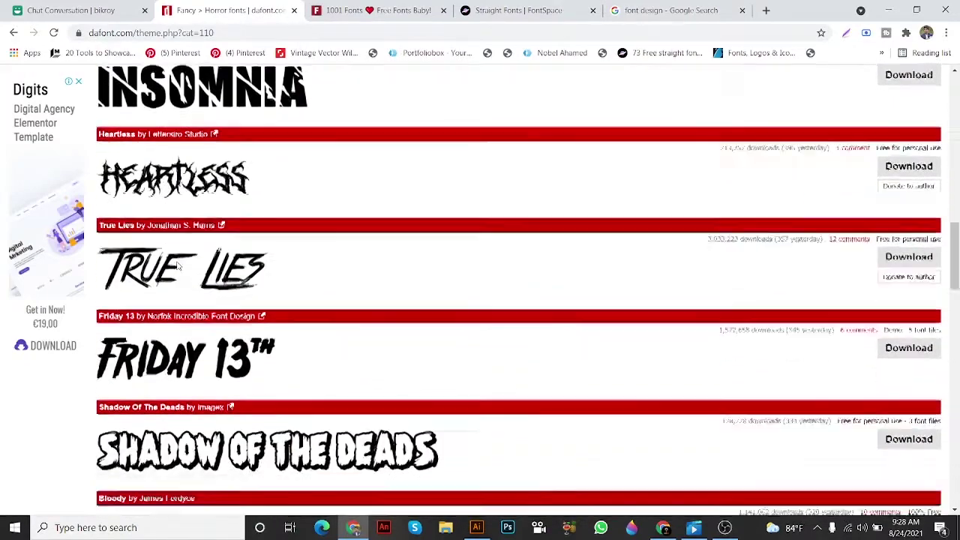
scroll(179, 267, "down", 3)
scroll(191, 264, "down", 3)
scroll(192, 270, "down", 2)
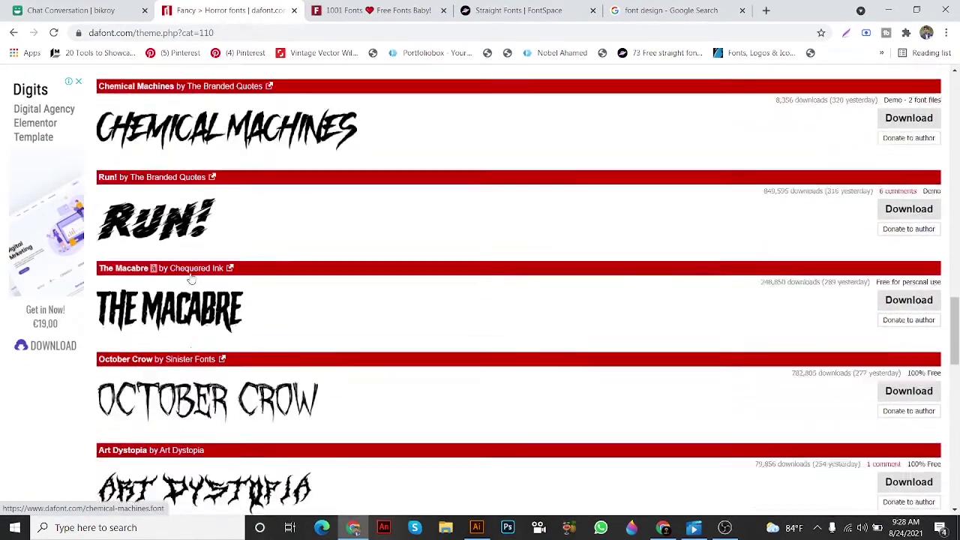
scroll(192, 276, "down", 1)
scroll(192, 280, "down", 2)
scroll(192, 279, "down", 3)
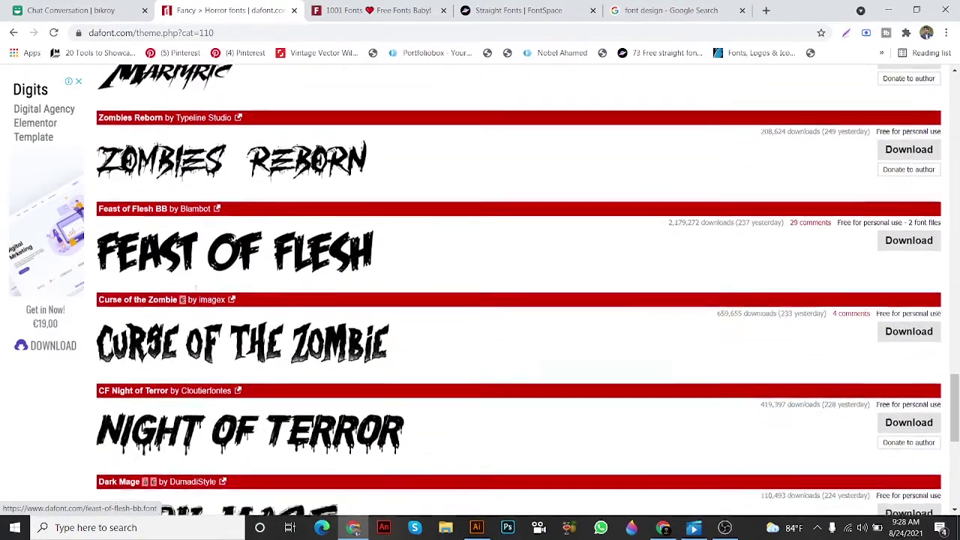
scroll(200, 283, "down", 3)
scroll(237, 293, "up", 5)
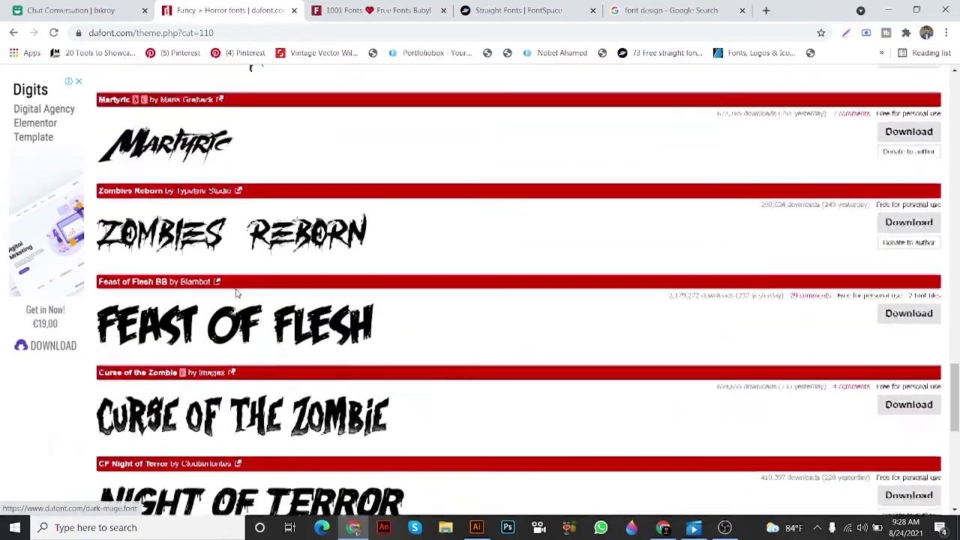
scroll(235, 289, "up", 2)
scroll(236, 290, "down", 2)
scroll(238, 291, "down", 5)
scroll(237, 291, "down", 1)
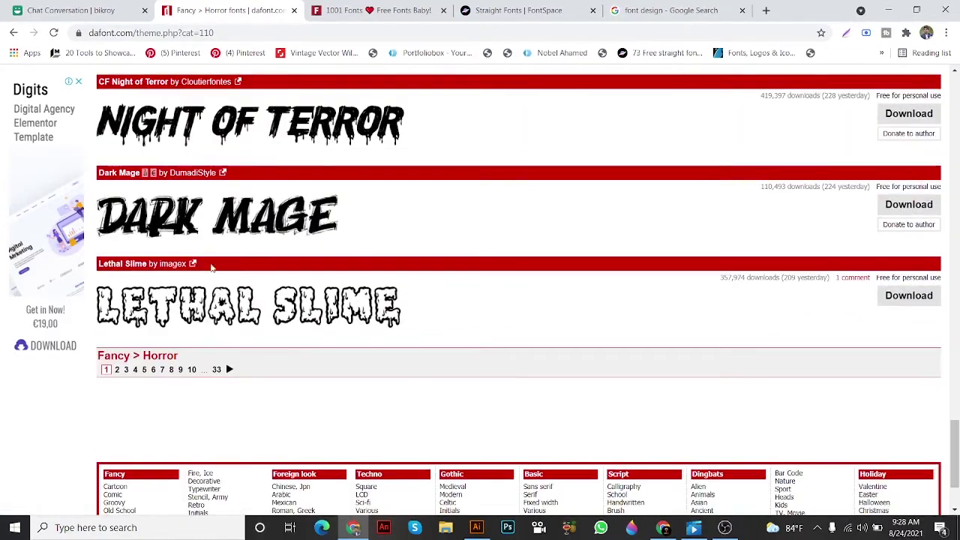
scroll(237, 285, "up", 3)
scroll(238, 262, "up", 2)
scroll(237, 258, "up", 1)
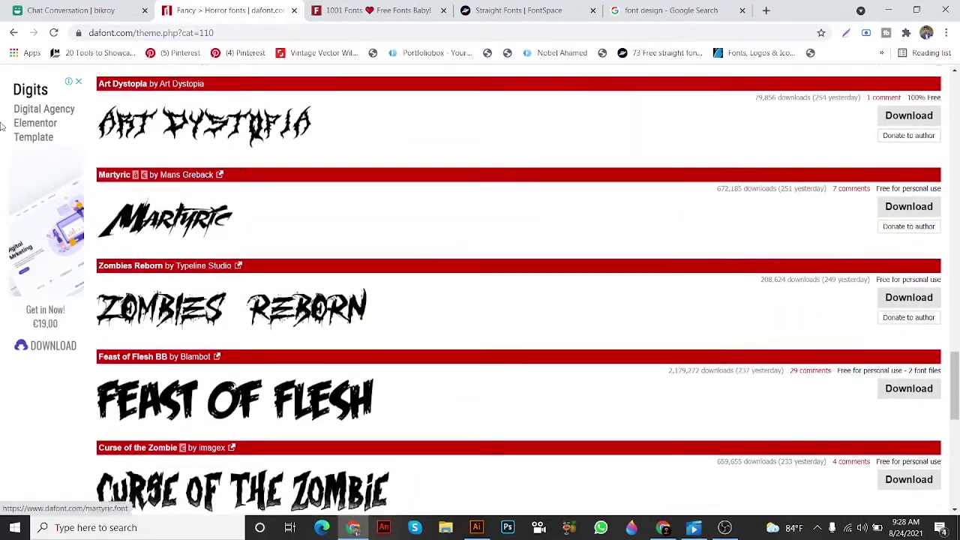
scroll(233, 248, "up", 3)
scroll(218, 210, "up", 3)
scroll(196, 148, "up", 5)
scroll(191, 150, "up", 1)
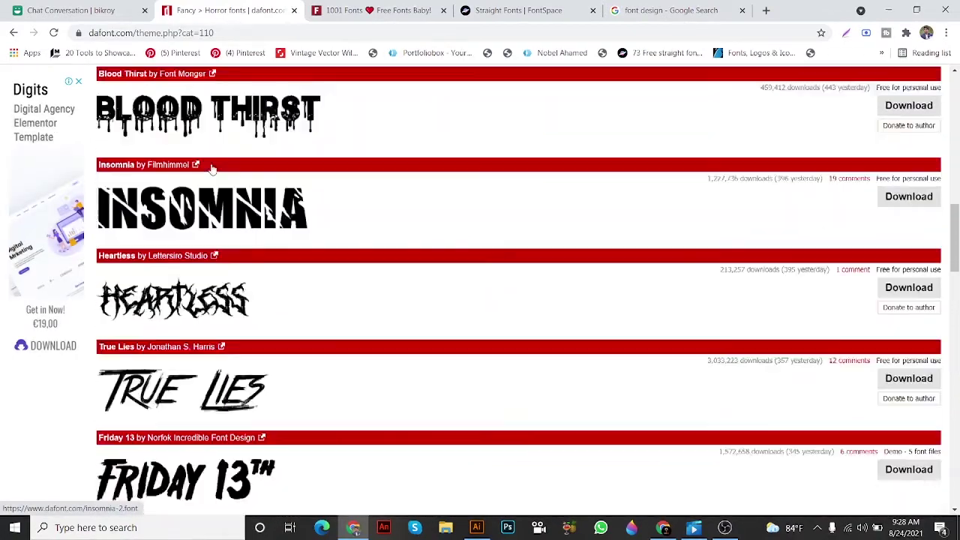
scroll(173, 162, "up", 4)
scroll(150, 173, "up", 4)
scroll(131, 183, "up", 3)
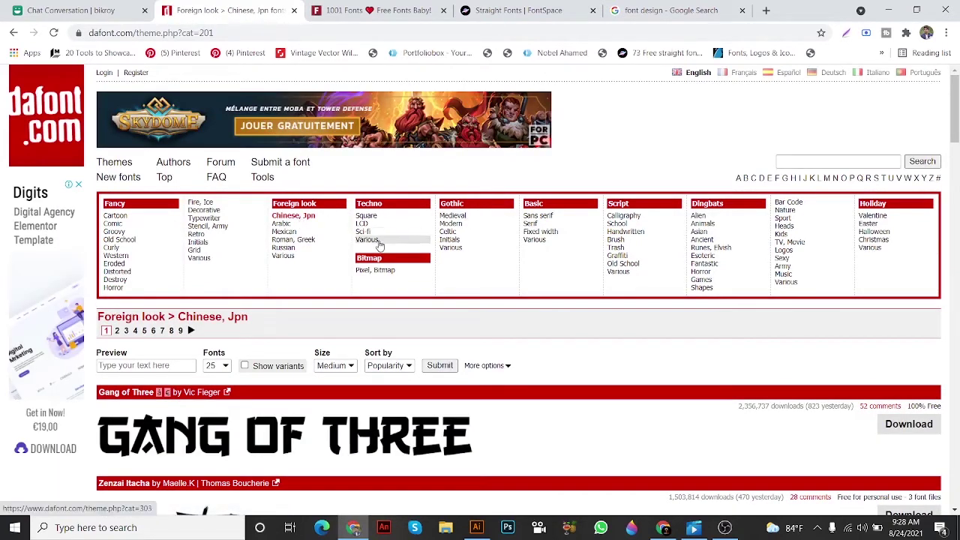
Step: Look through the Foreign look > Arabic fonts, then the Medieval gothic category
left_click(292, 224)
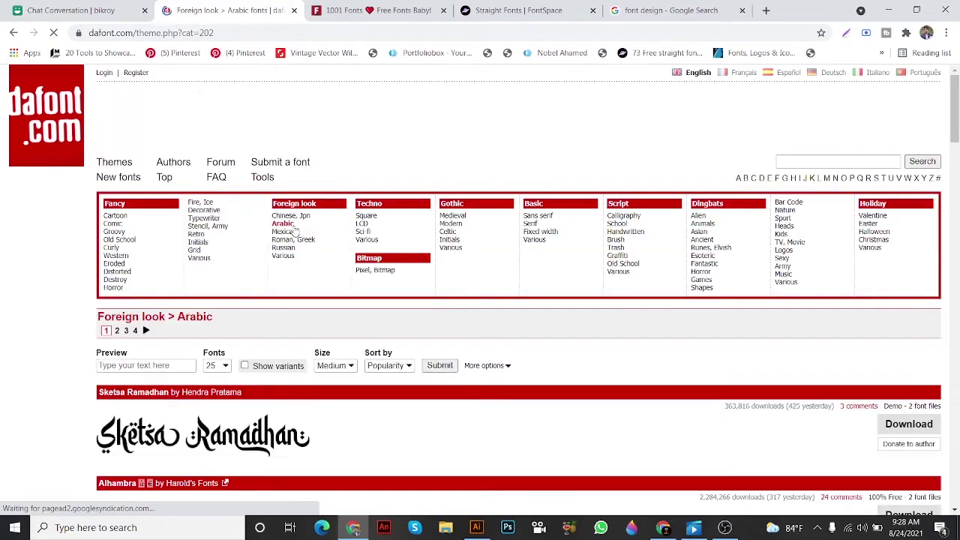
scroll(311, 263, "down", 3)
scroll(311, 258, "down", 3)
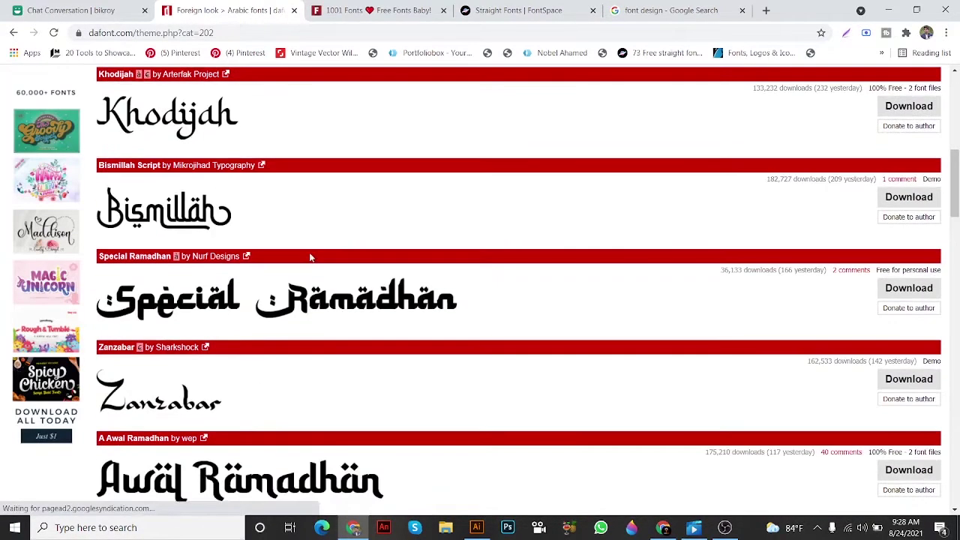
scroll(312, 255, "up", 3)
scroll(415, 255, "up", 3)
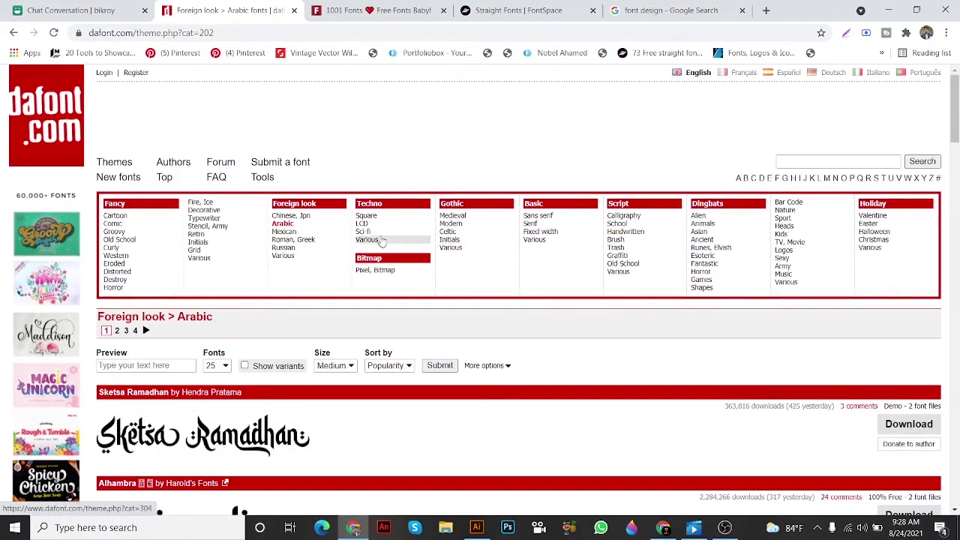
left_click(459, 216)
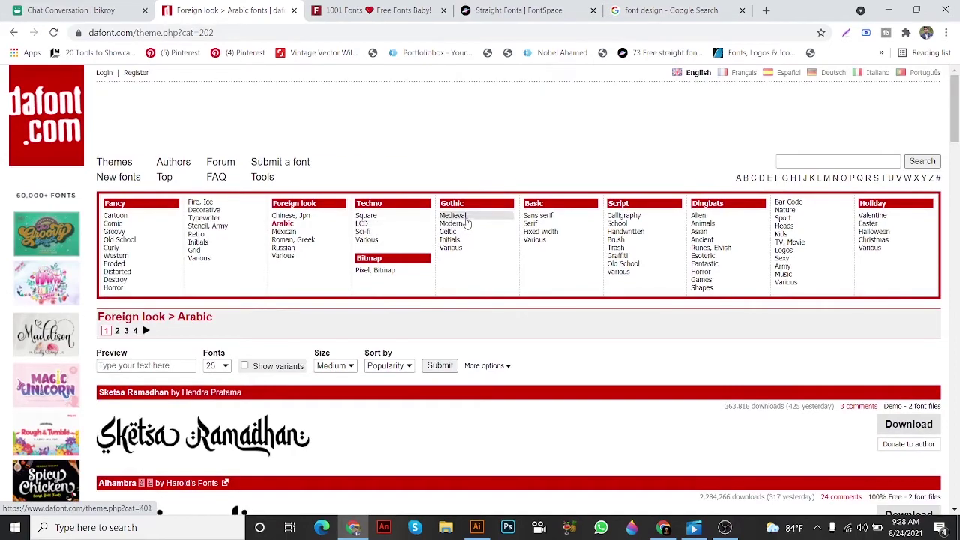
Step: Download the Edition font from Basic > Serif and open edition.zip
left_click(542, 225)
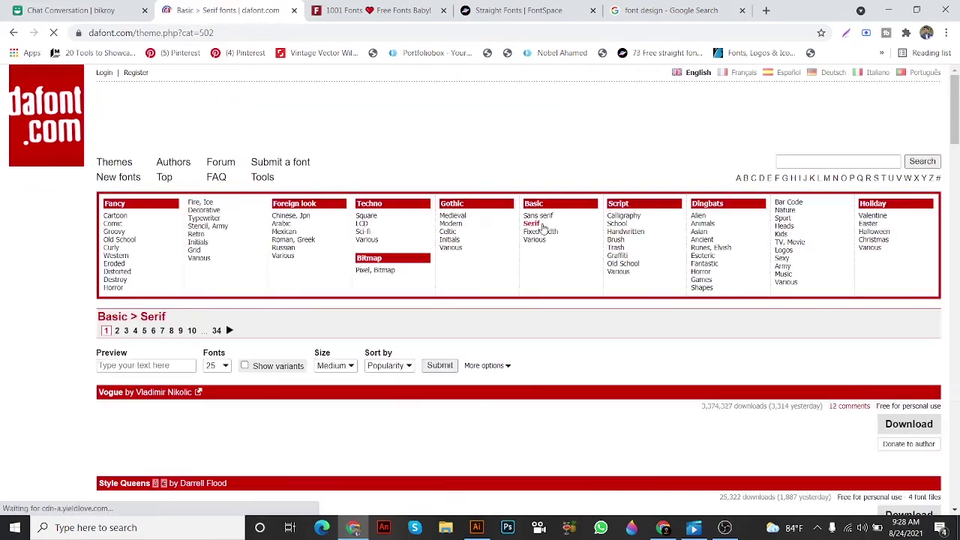
scroll(461, 239, "down", 3)
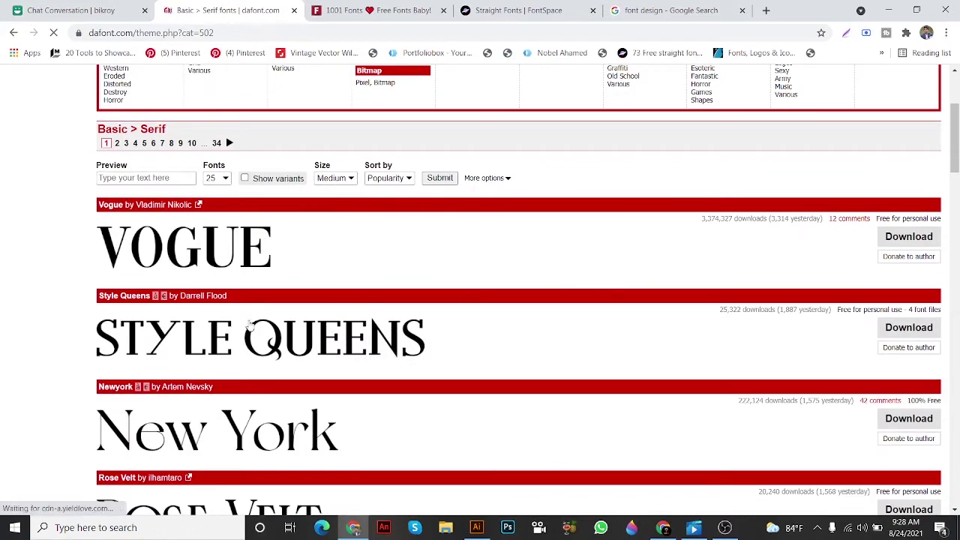
scroll(250, 322, "down", 2)
scroll(418, 375, "down", 3)
scroll(382, 339, "down", 2)
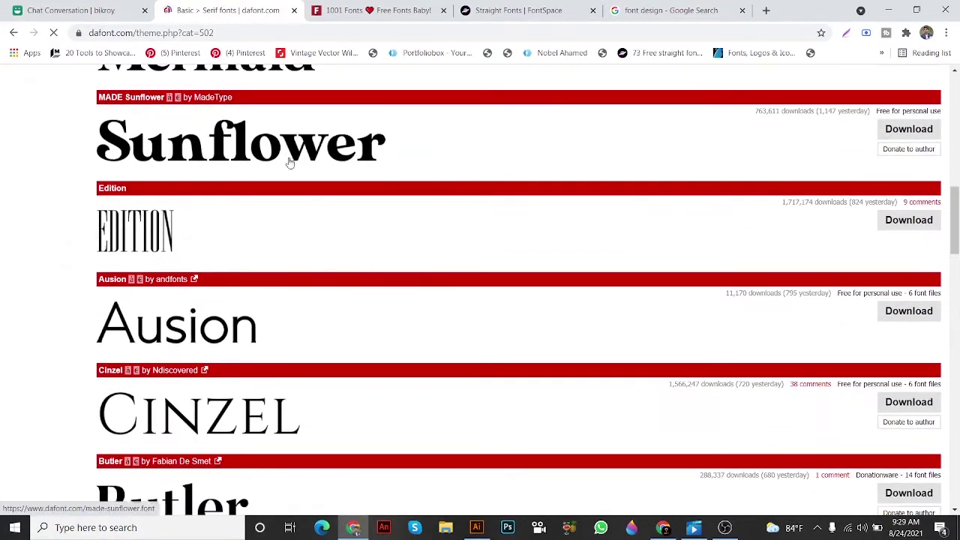
scroll(289, 161, "down", 2)
scroll(127, 257, "up", 2)
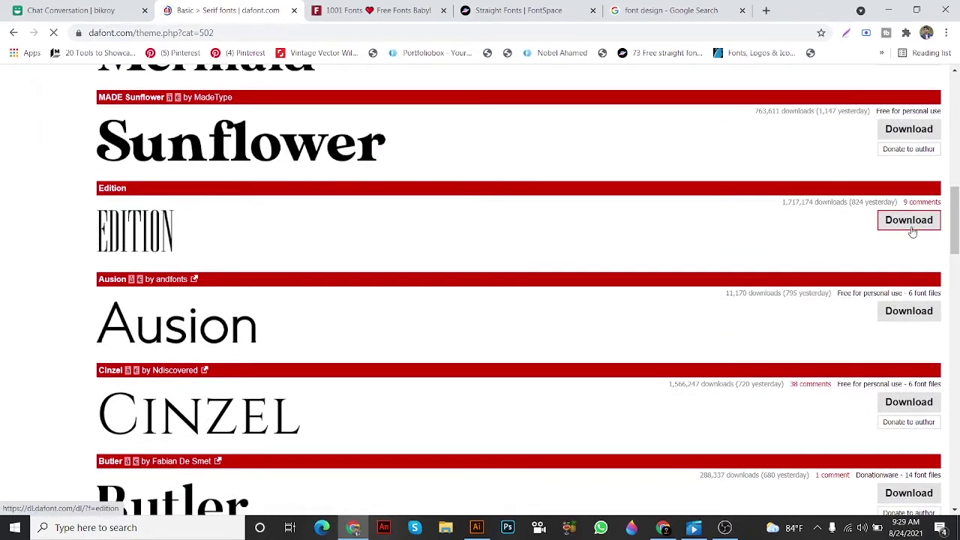
left_click(914, 223)
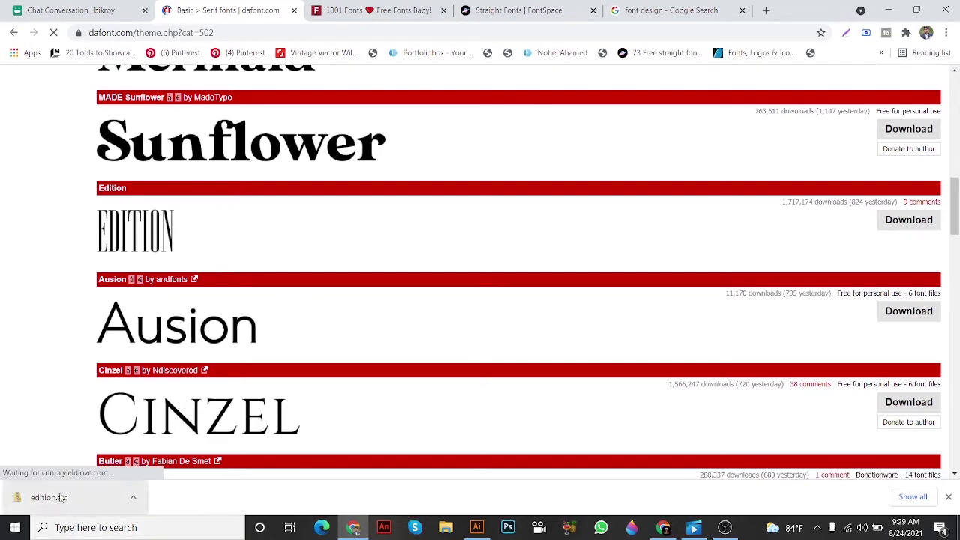
left_click(52, 492)
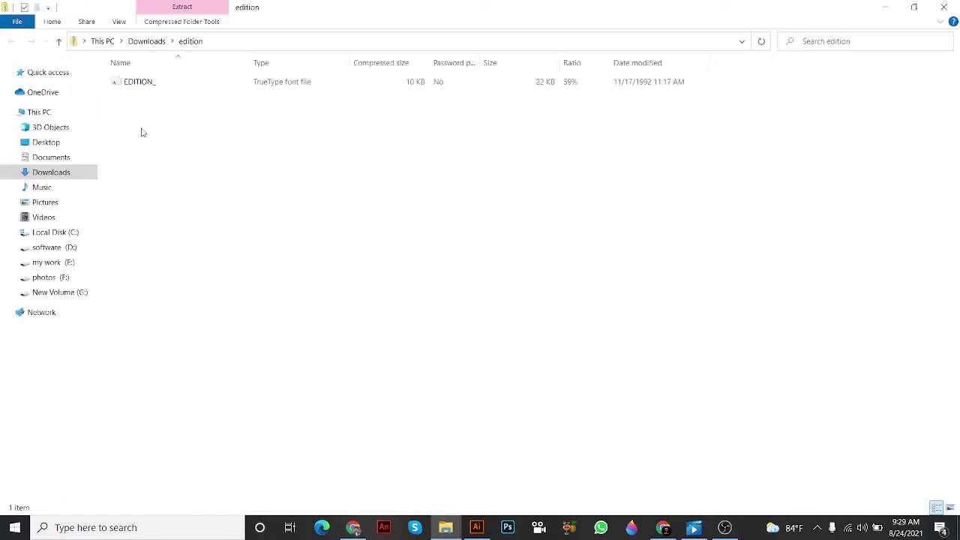
Step: Install the Edition Regular TrueType font and return to Illustrator
double_click(138, 82)
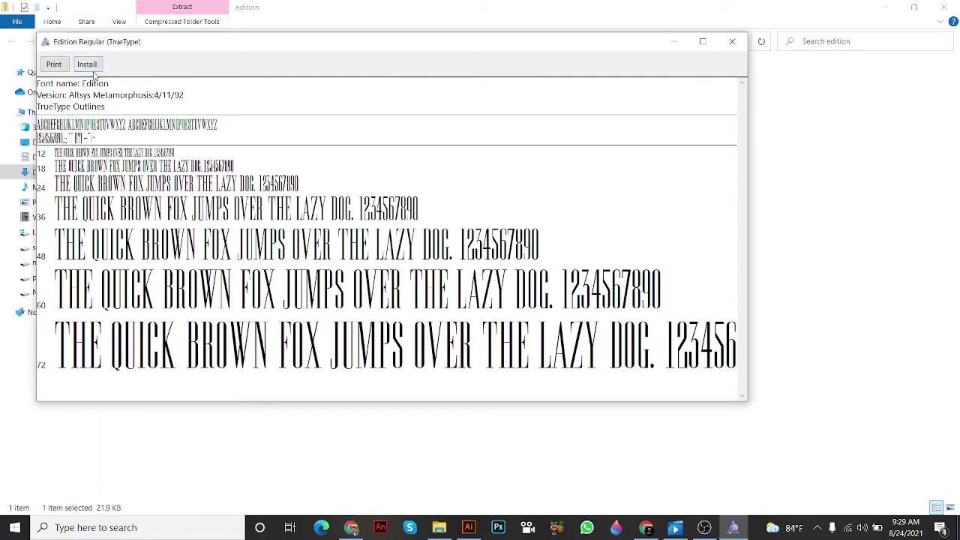
left_click(92, 68)
left_click(468, 528)
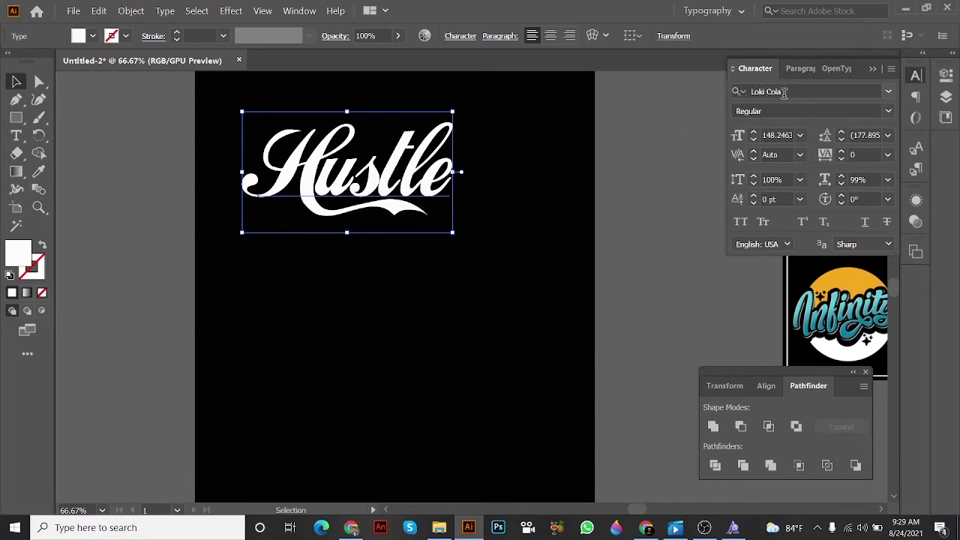
Step: Change the Hustle text's font to Edition Regular
left_click(785, 92)
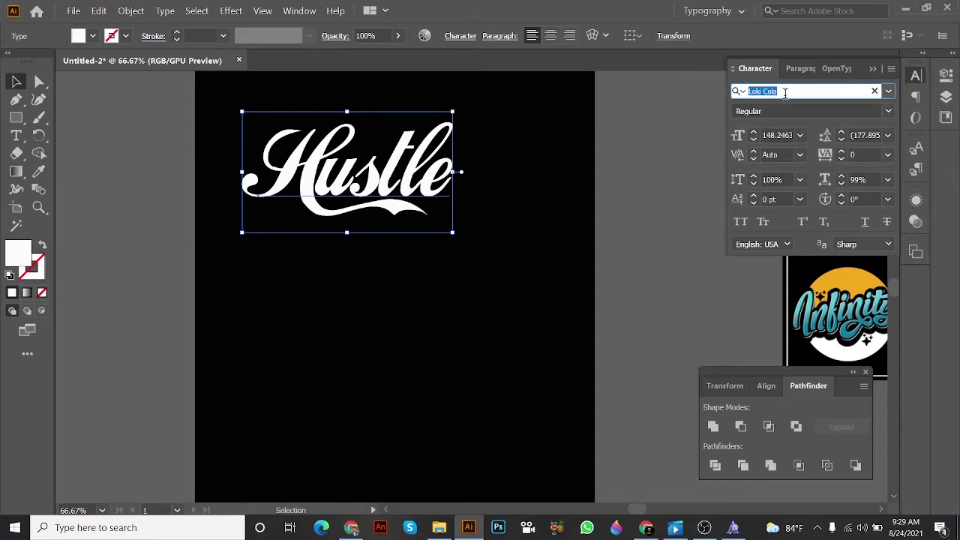
type("ed")
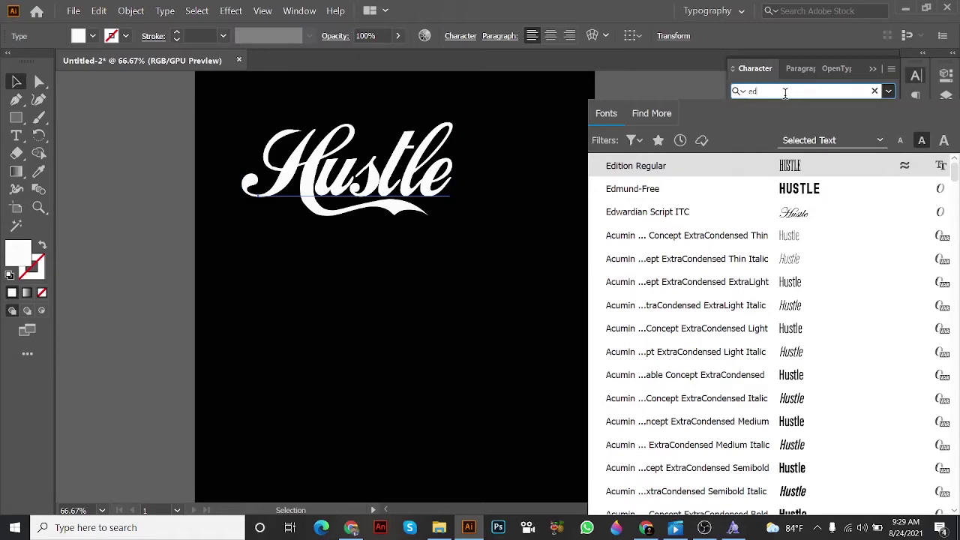
left_click(661, 175)
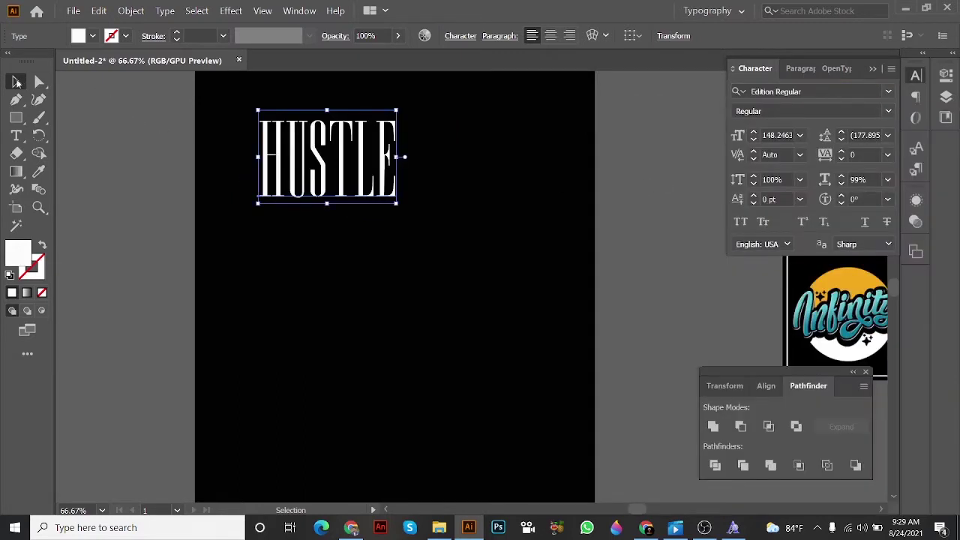
Step: Scale the Edition HUSTLE up to about 236 pt and nudge it near the artboard top
left_click_drag(401, 158, 484, 169)
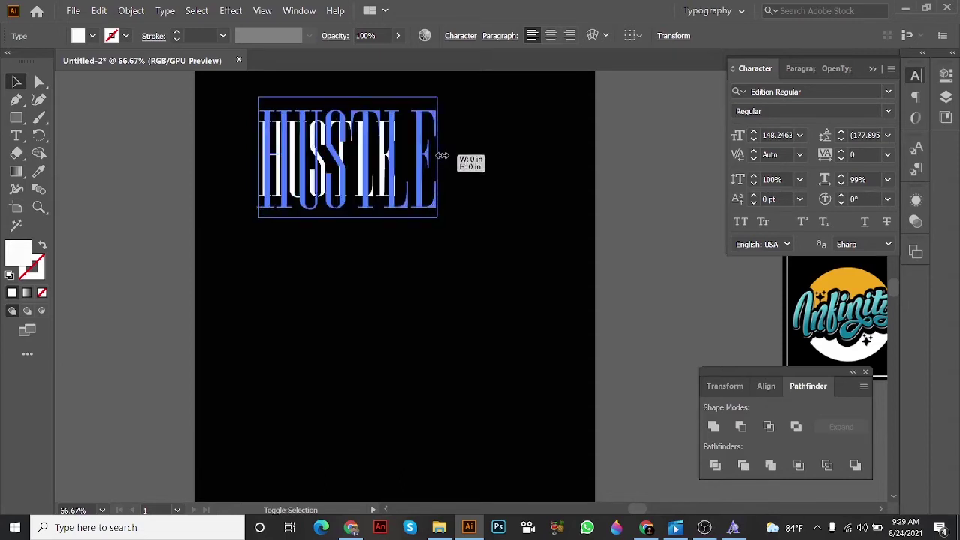
left_click(525, 155)
left_click(443, 180)
left_click(514, 170)
left_click_drag(419, 176, 422, 182)
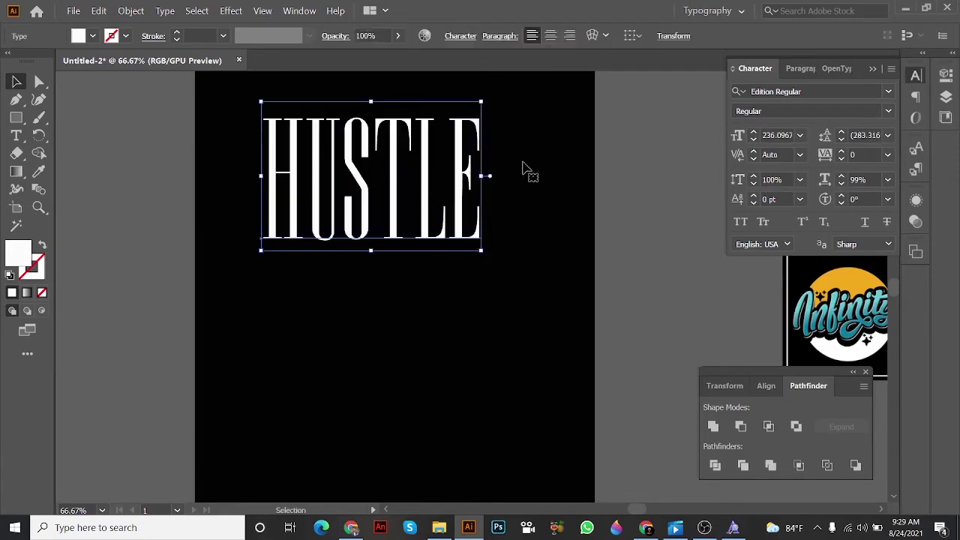
left_click(525, 172)
left_click(473, 214)
left_click(351, 527)
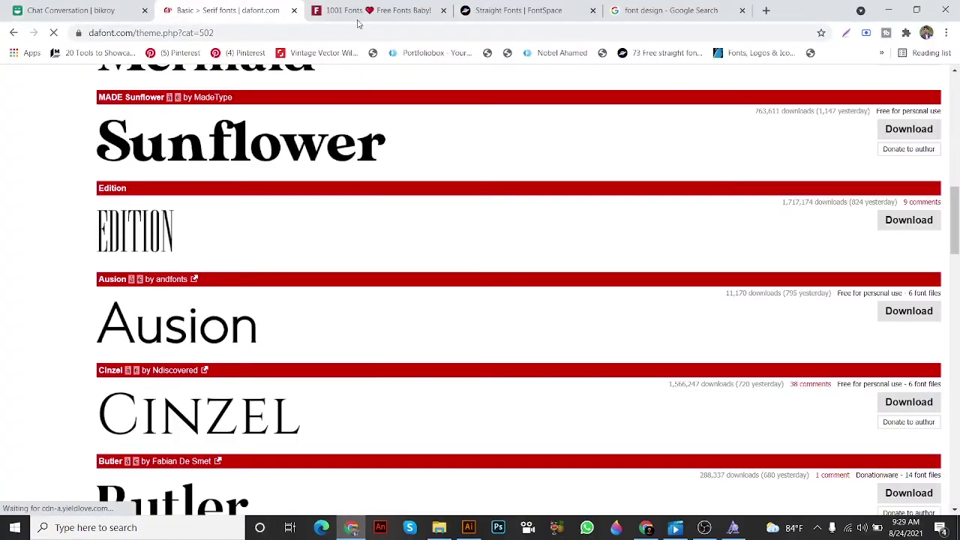
Step: Compare the font site tabs and check the 1001fonts.com commercial-use list address
left_click(367, 11)
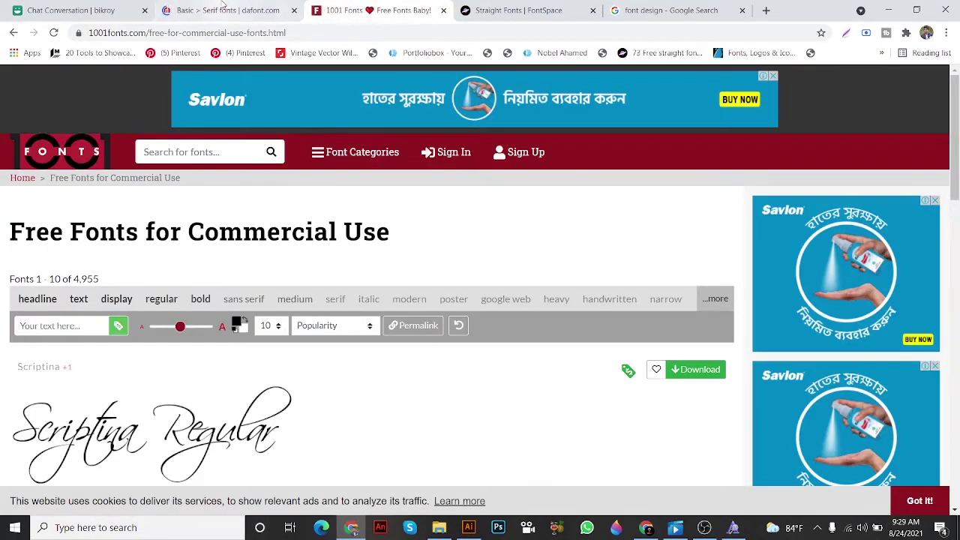
left_click(225, 10)
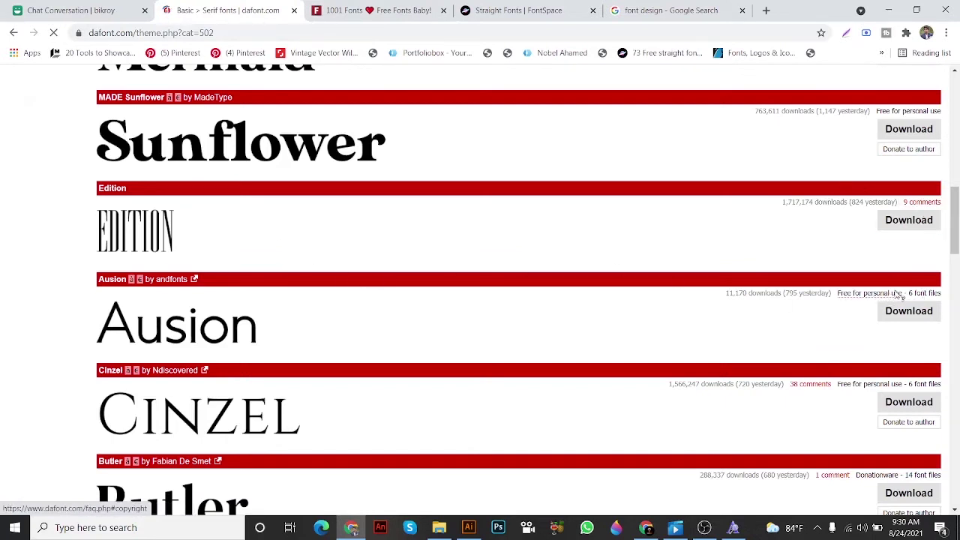
left_click(530, 9)
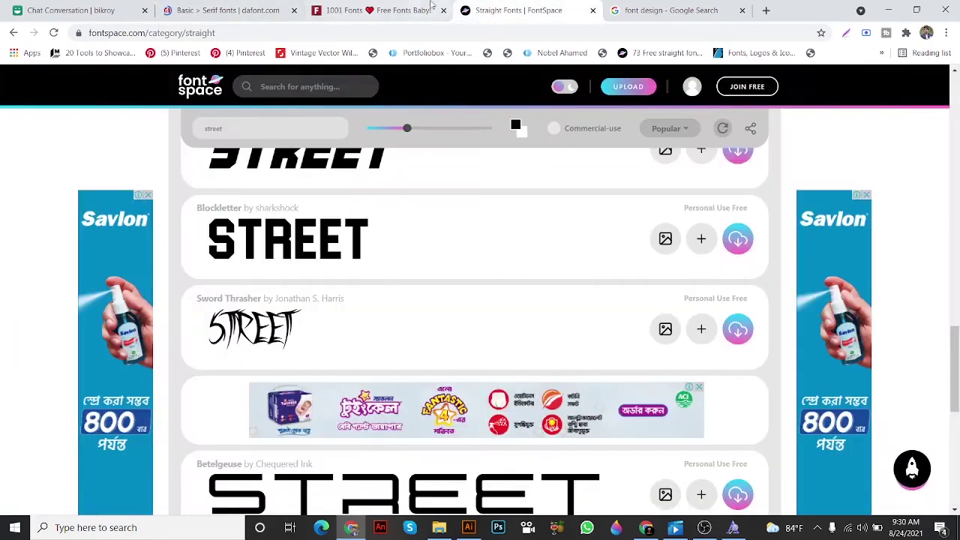
left_click(375, 10)
scroll(349, 172, "down", 3)
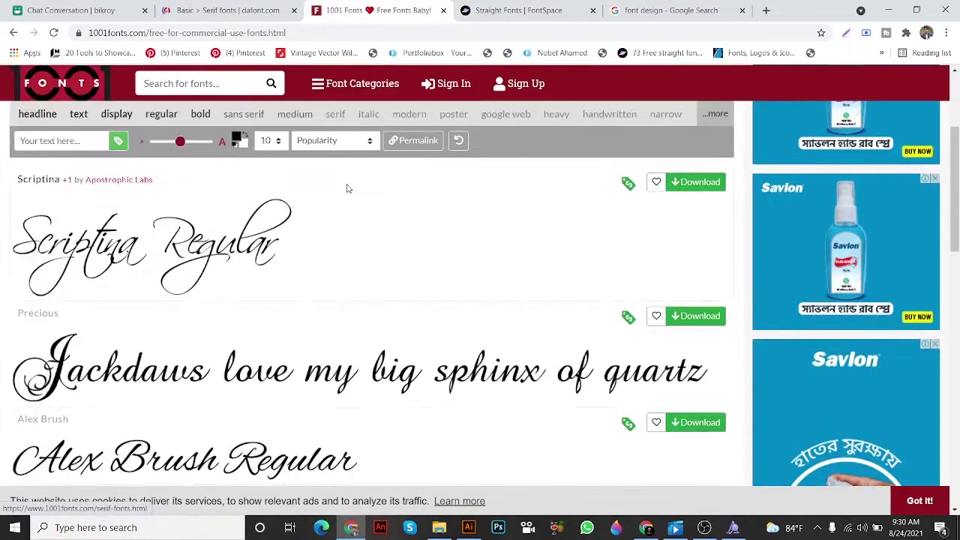
scroll(348, 183, "up", 3)
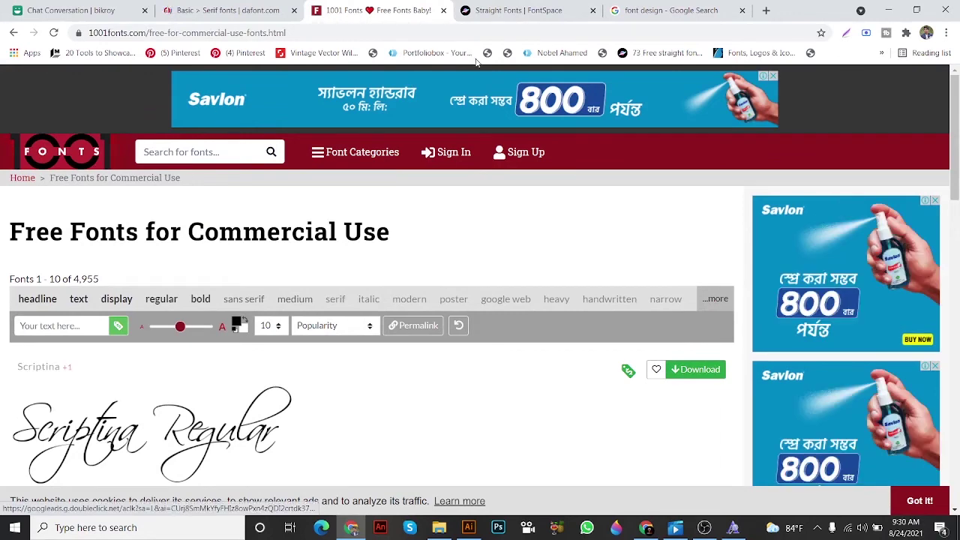
scroll(304, 191, "down", 1)
scroll(58, 111, "up", 1)
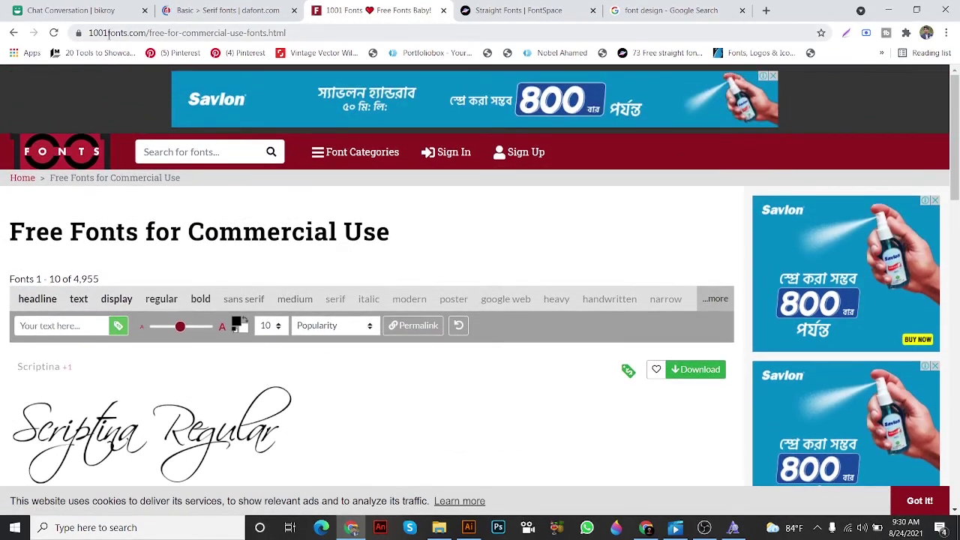
left_click(78, 33)
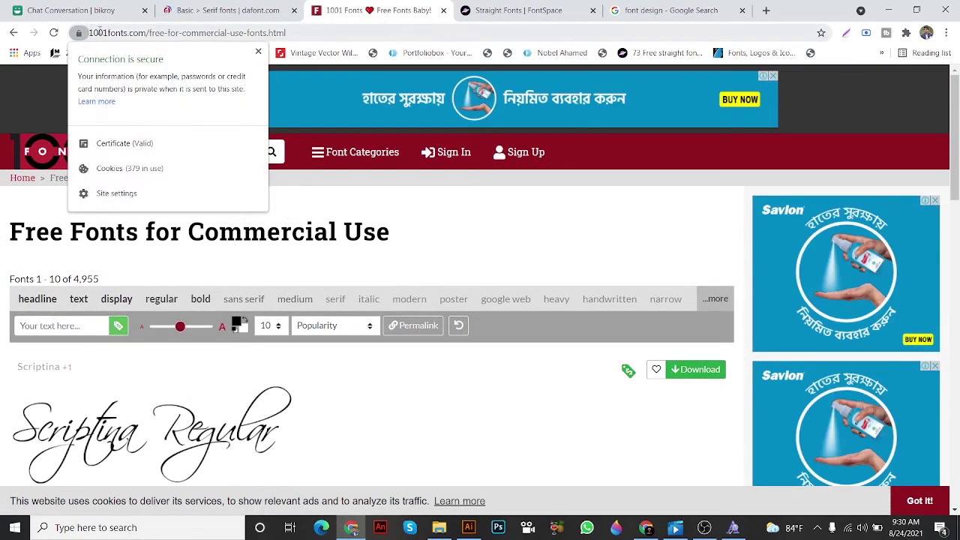
left_click(98, 33)
left_click(110, 35)
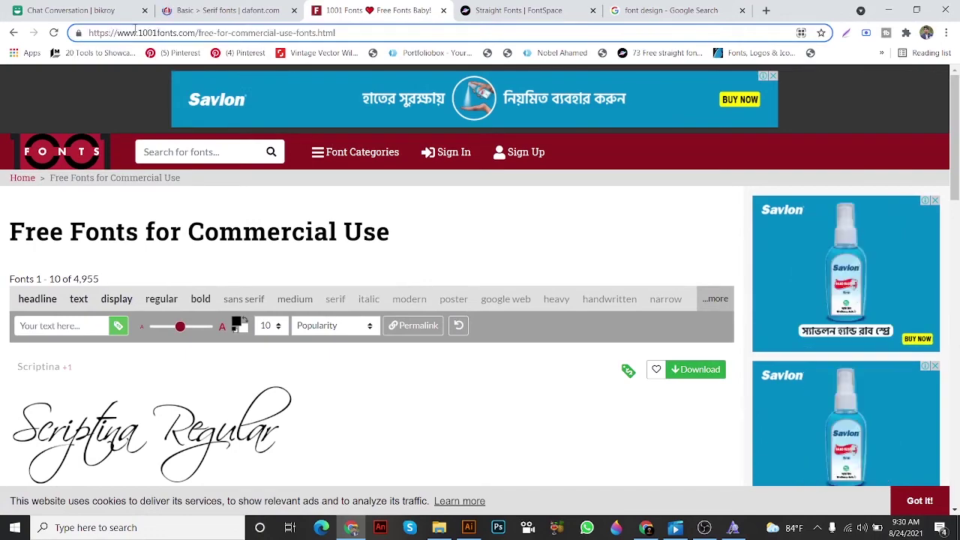
left_click_drag(138, 33, 189, 35)
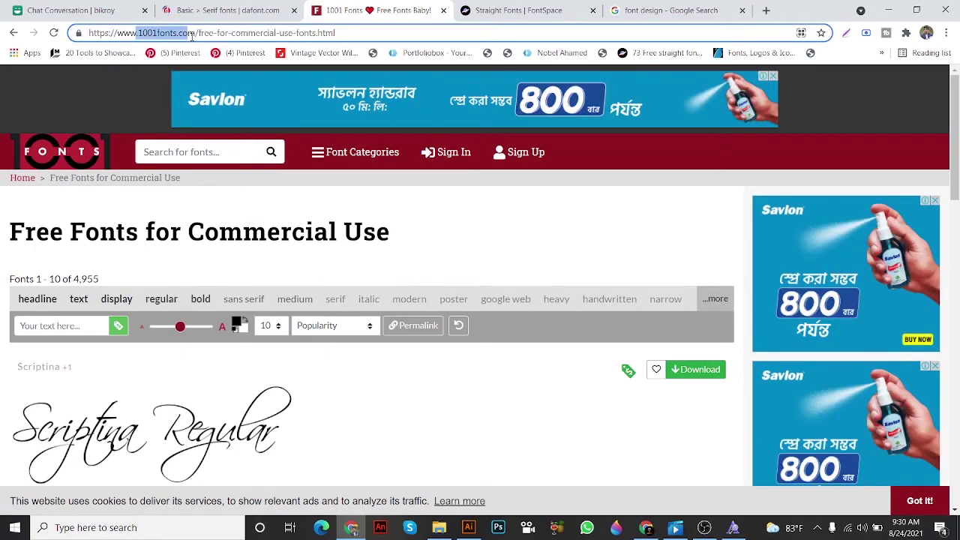
Step: Download Great Vibes from the list and open great-vibes.zip
scroll(257, 178, "down", 2)
scroll(258, 300, "down", 2)
scroll(262, 343, "down", 3)
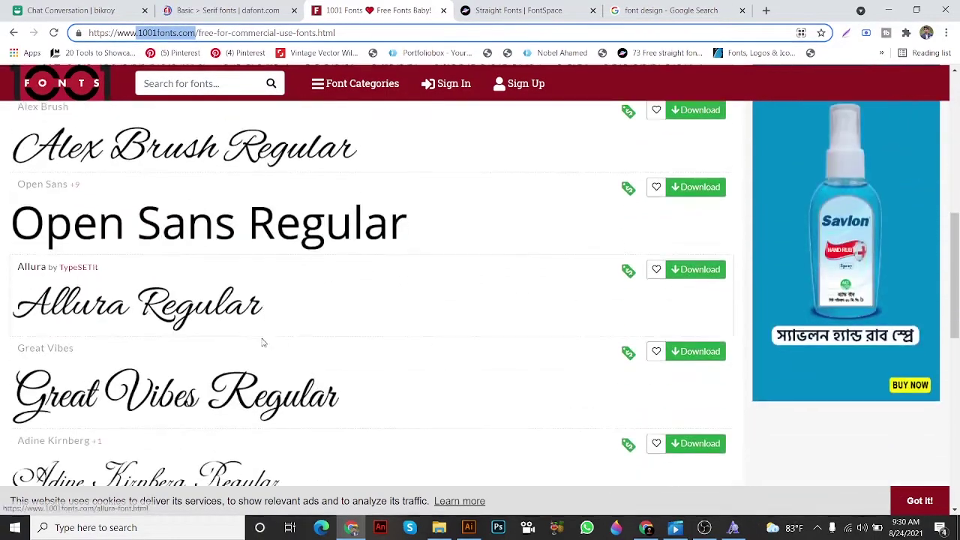
scroll(258, 348, "down", 3)
scroll(292, 330, "up", 2)
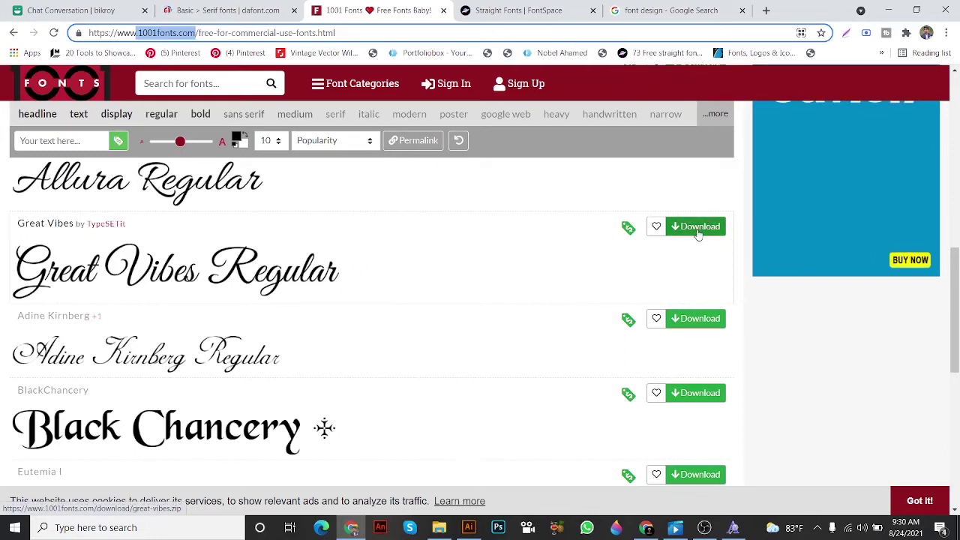
left_click(698, 234)
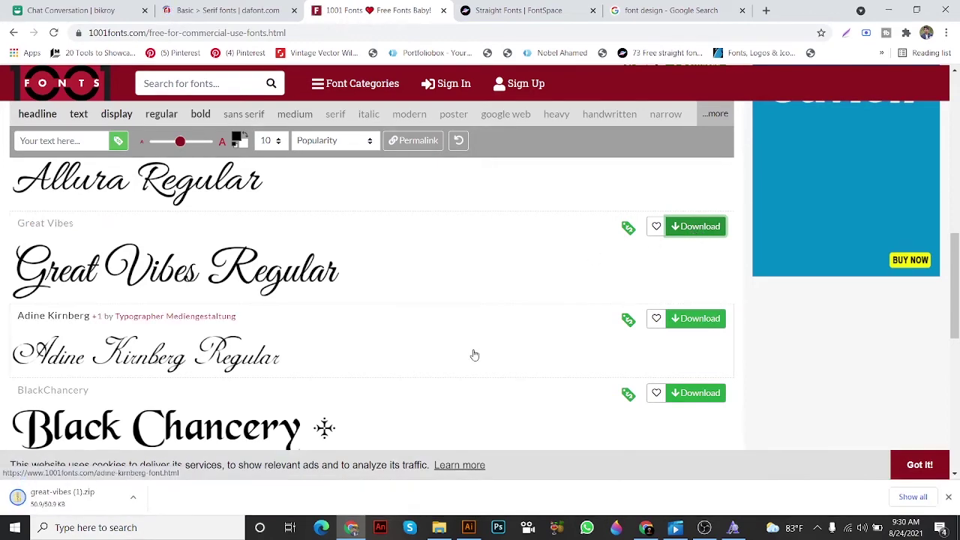
left_click(60, 497)
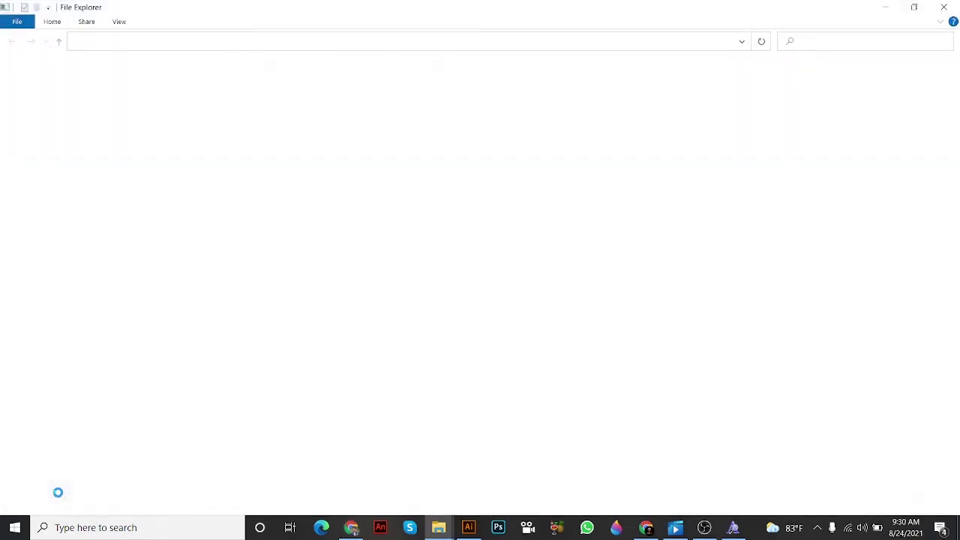
Step: Install GreatVibes-Regular, confirming replacement of the existing copy, and return to Illustrator
double_click(182, 84)
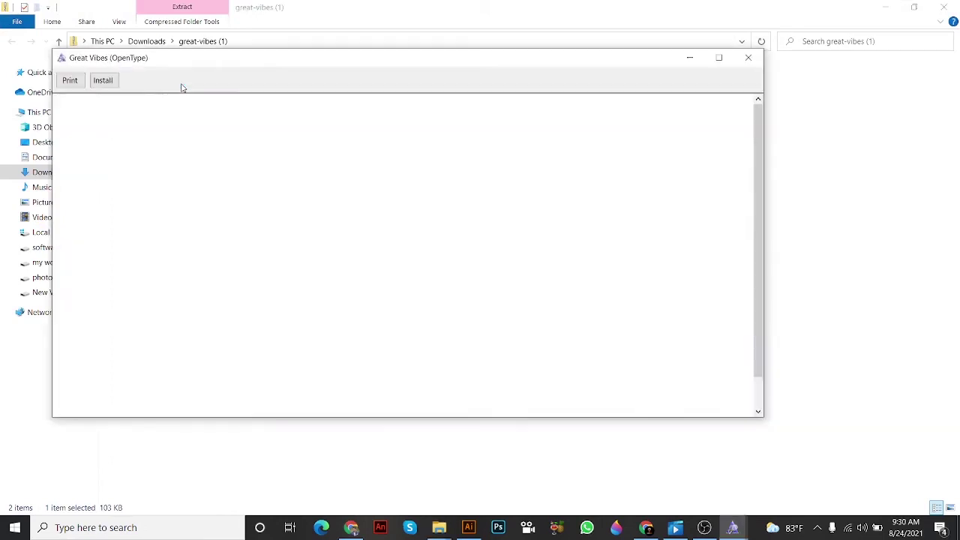
left_click(114, 81)
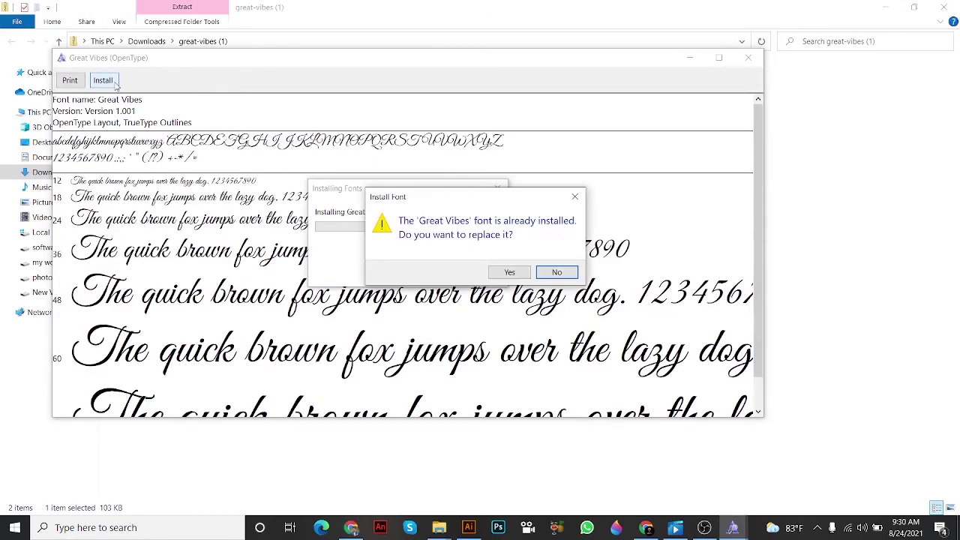
left_click(510, 272)
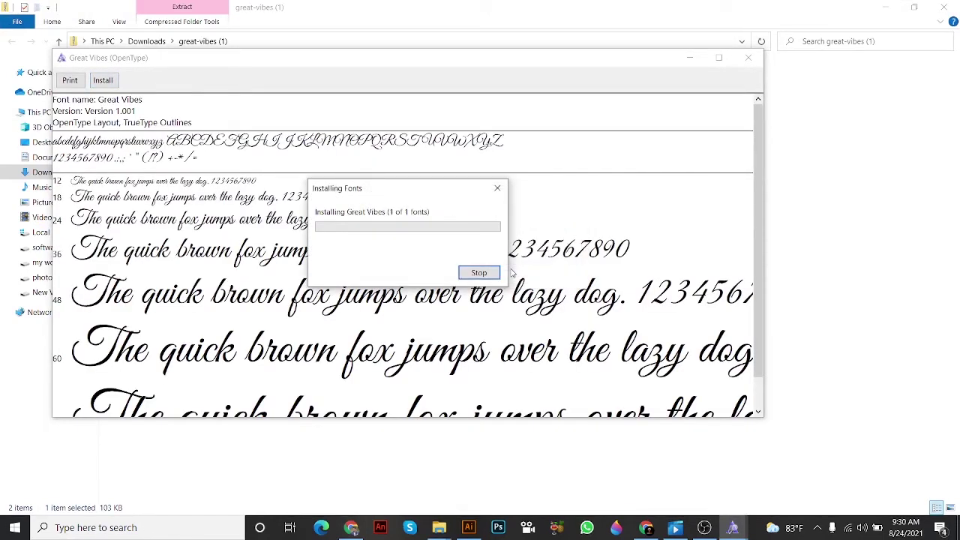
left_click(468, 527)
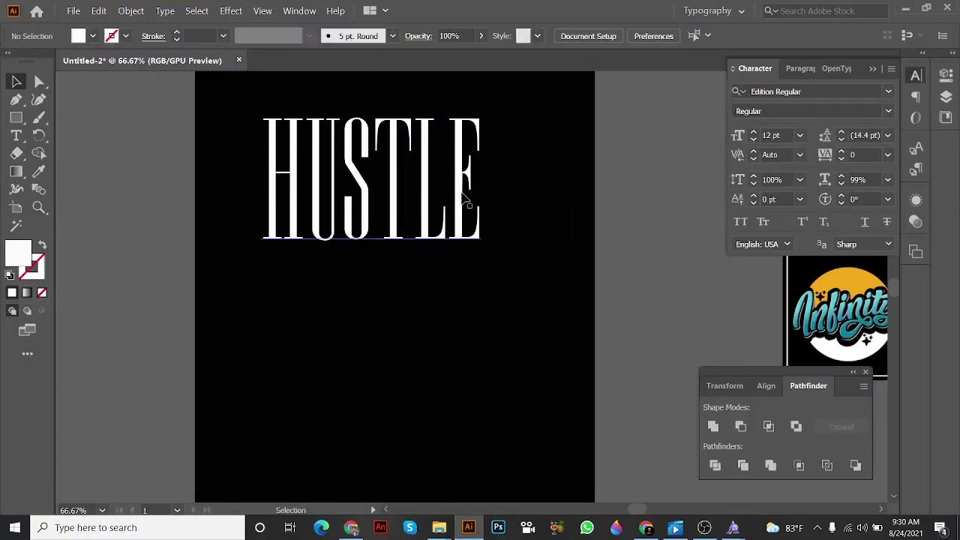
Step: Duplicate HUSTLE directly below and set the copy in Great Vibes
left_click_drag(467, 188, 467, 354, "alt")
left_click(780, 93)
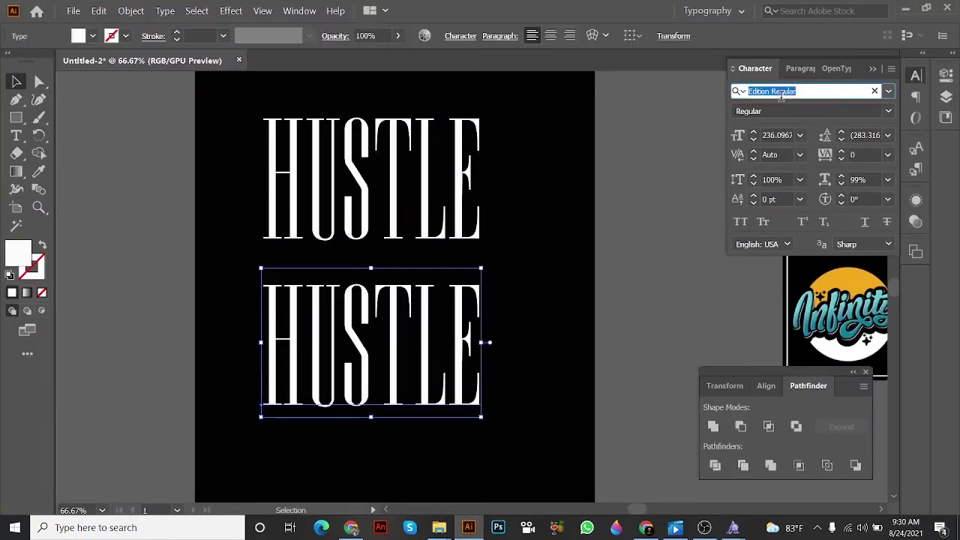
type("gr")
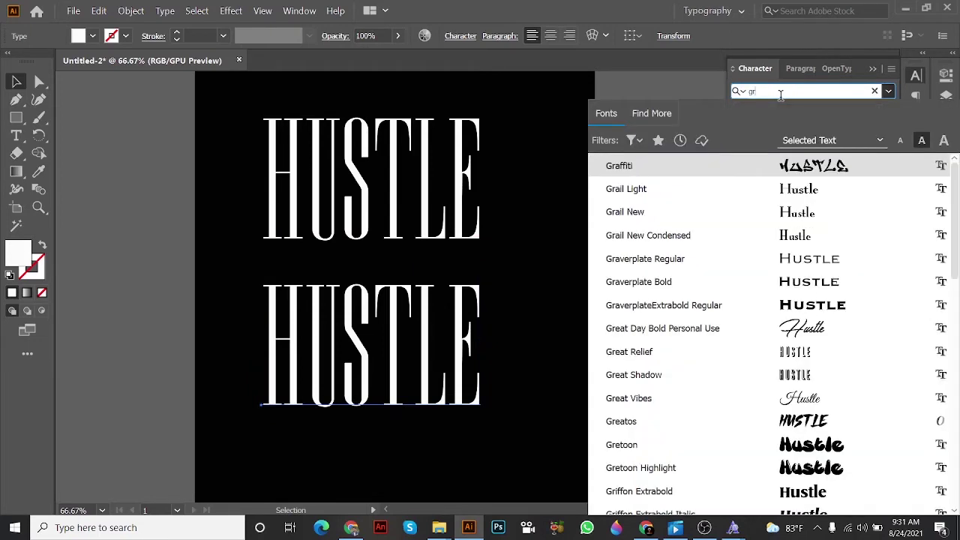
type("eat")
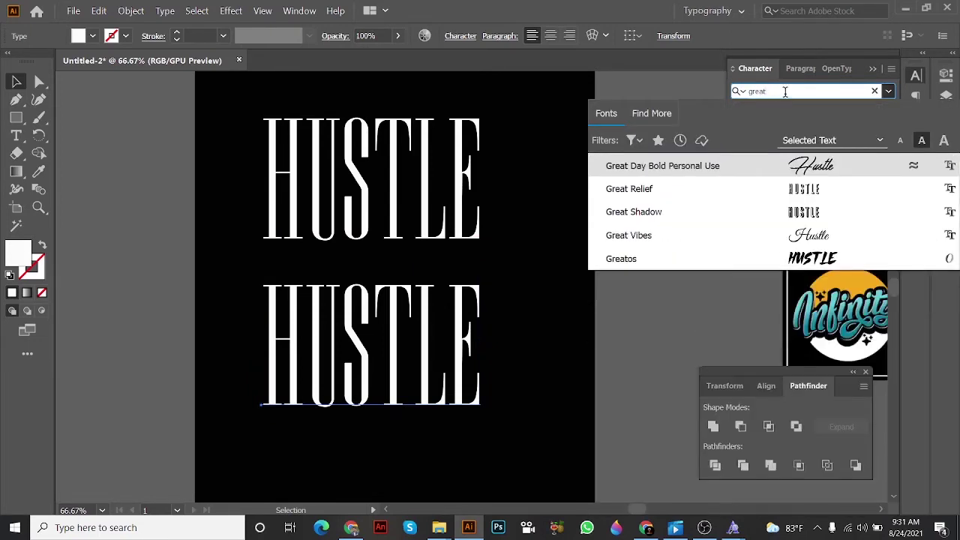
left_click(695, 236)
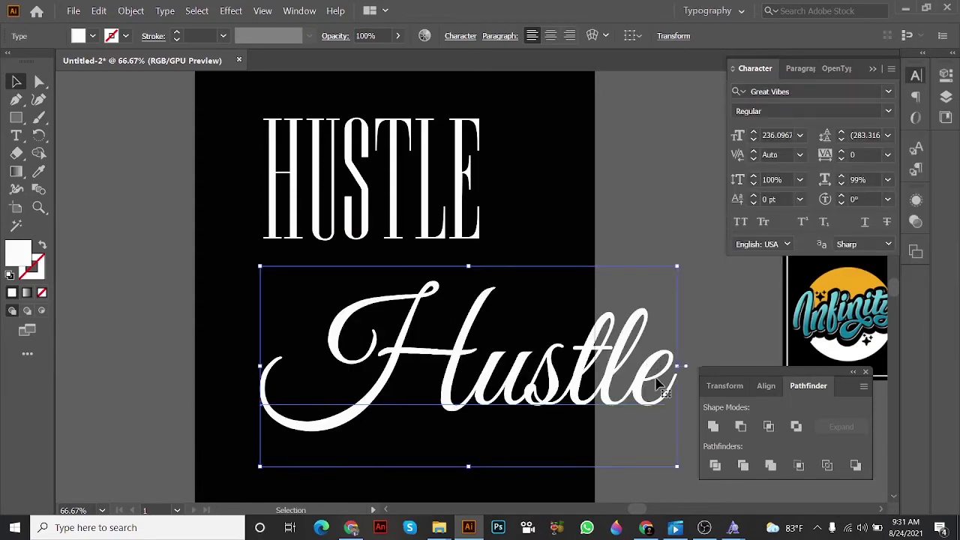
Step: Shrink the Great Vibes Hustle and place it just beneath the Edition HUSTLE
mouse_move(677, 367)
left_mouse_down()
mouse_move(510, 366)
mouse_move(477, 310)
left_mouse_up()
left_click_drag(585, 304, 559, 293)
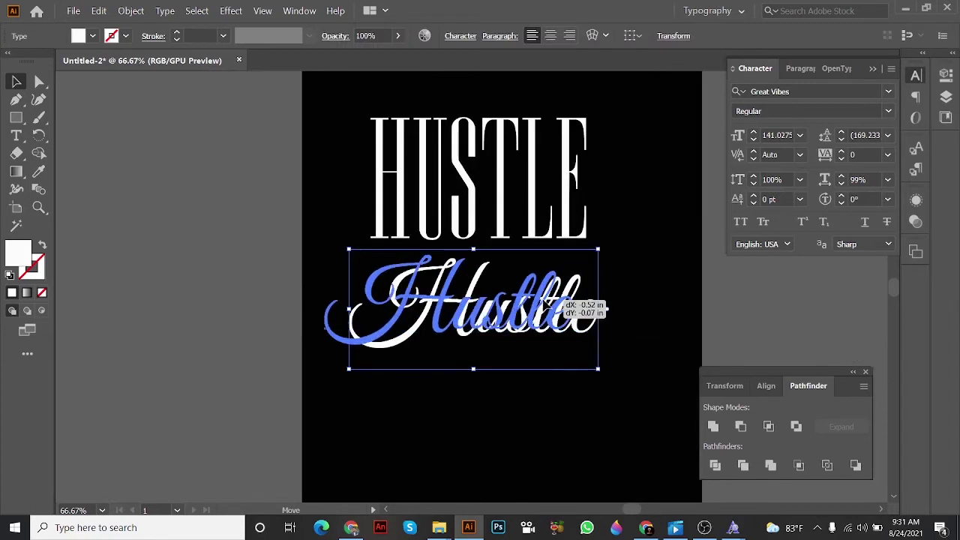
left_click(658, 291)
scroll(533, 274, "right", 1)
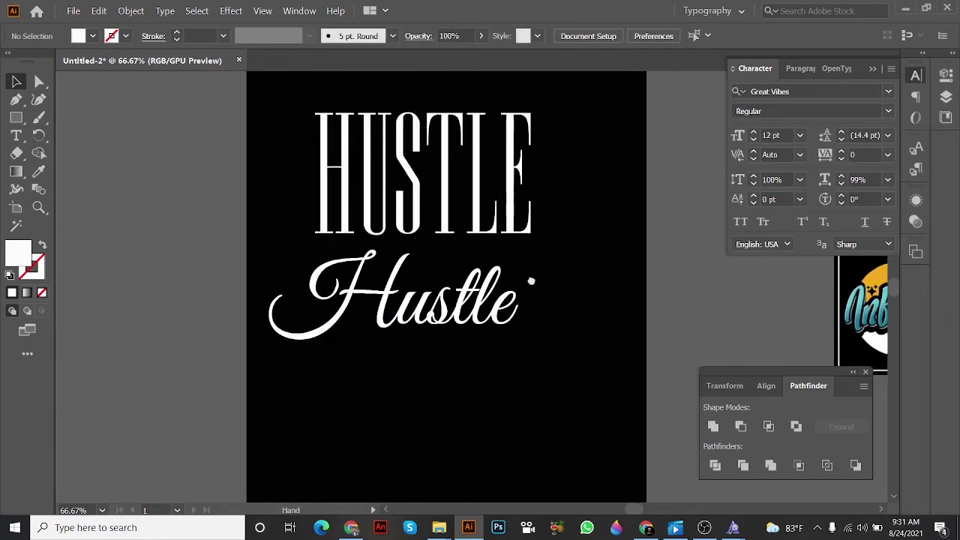
scroll(450, 285, "right", 4)
left_click(353, 315)
left_click(499, 282)
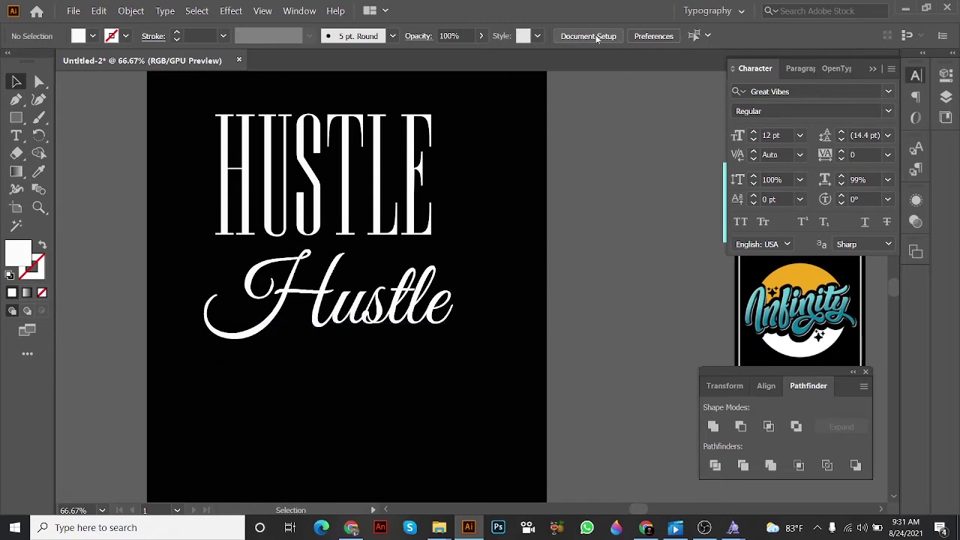
Step: Change the top HUSTLE's font to Big Deal
left_click(413, 159)
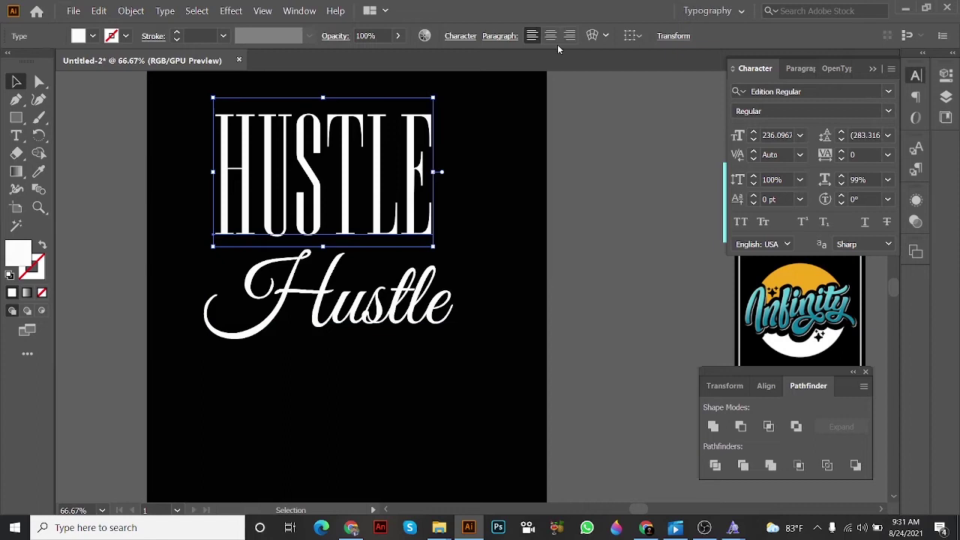
left_click(461, 36)
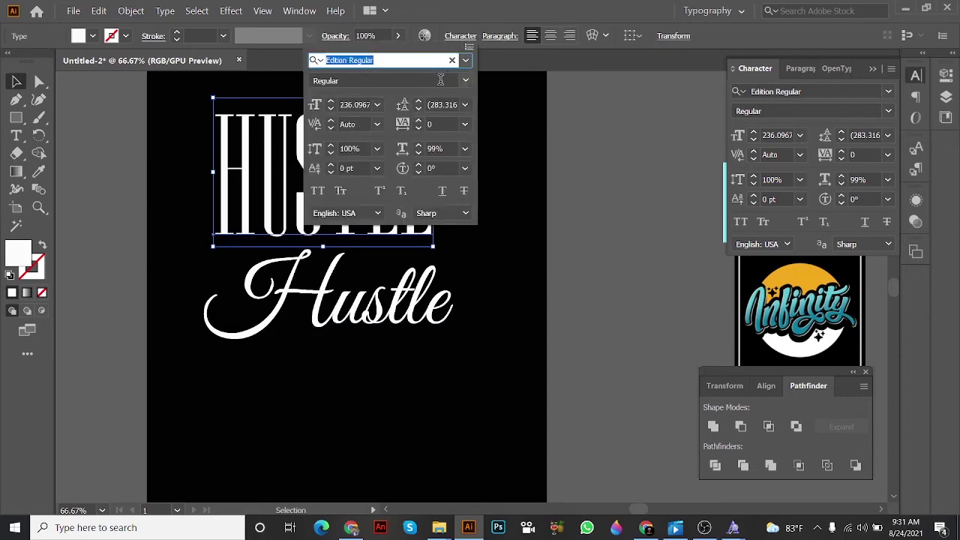
left_click(466, 61)
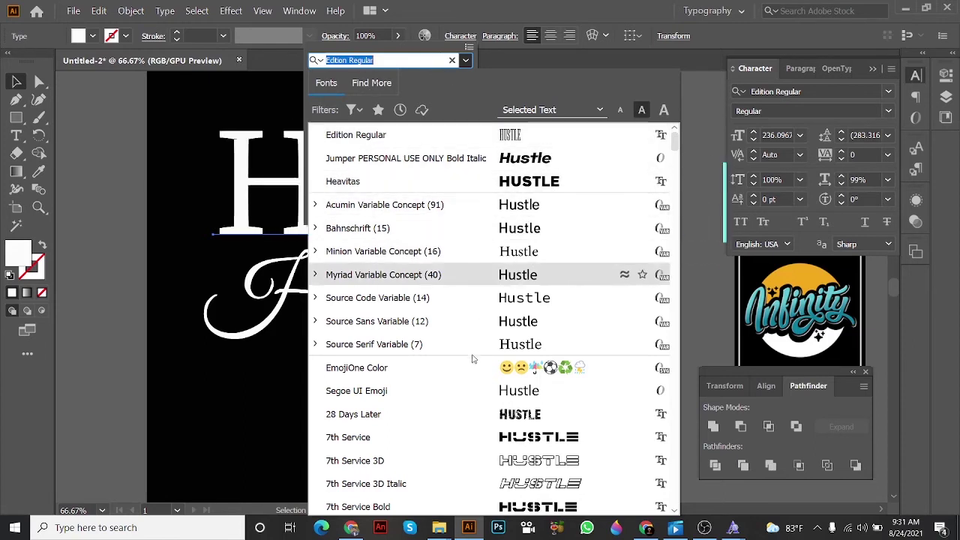
left_click(697, 149)
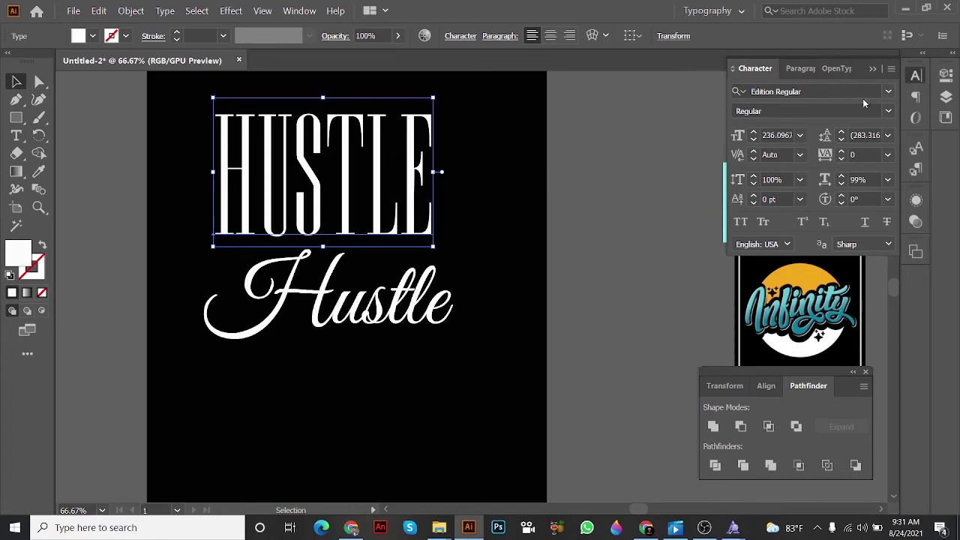
left_click(889, 91)
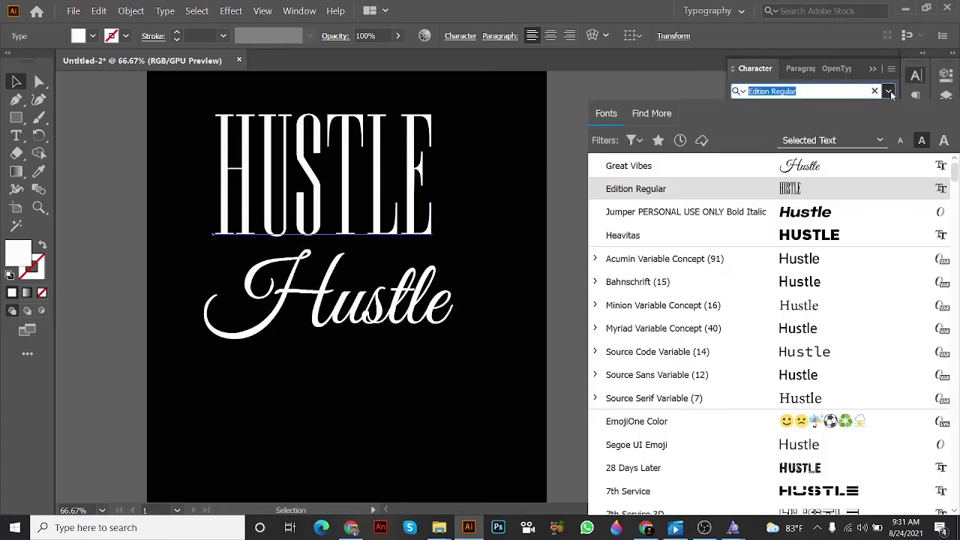
scroll(796, 378, "down", 5)
scroll(796, 377, "down", 5)
scroll(796, 377, "down", 3)
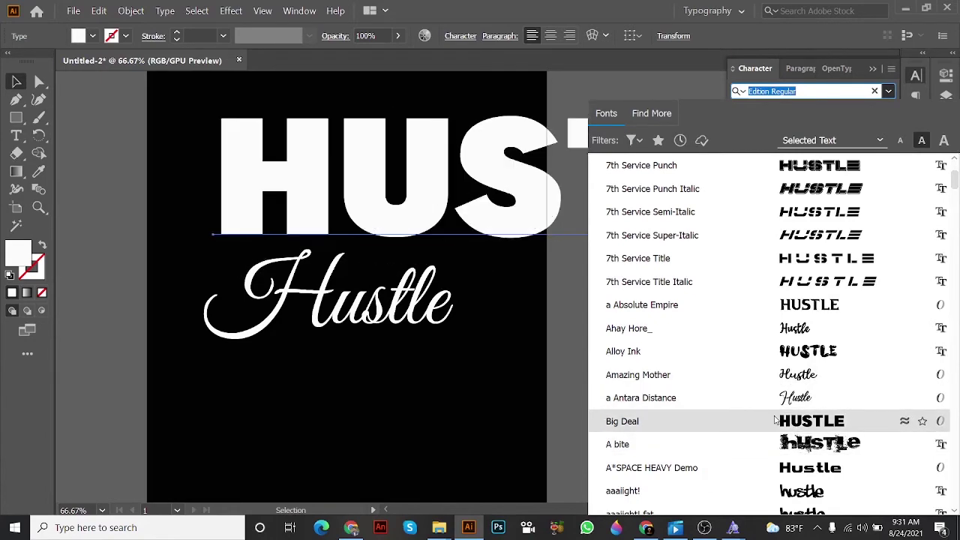
left_click(772, 421)
Step: Narrow the Big Deal HUSTLE to fit the artboard and raise the script Hustle beneath it
mouse_move(522, 229)
left_mouse_down()
mouse_move(649, 184)
mouse_move(647, 203)
left_mouse_up()
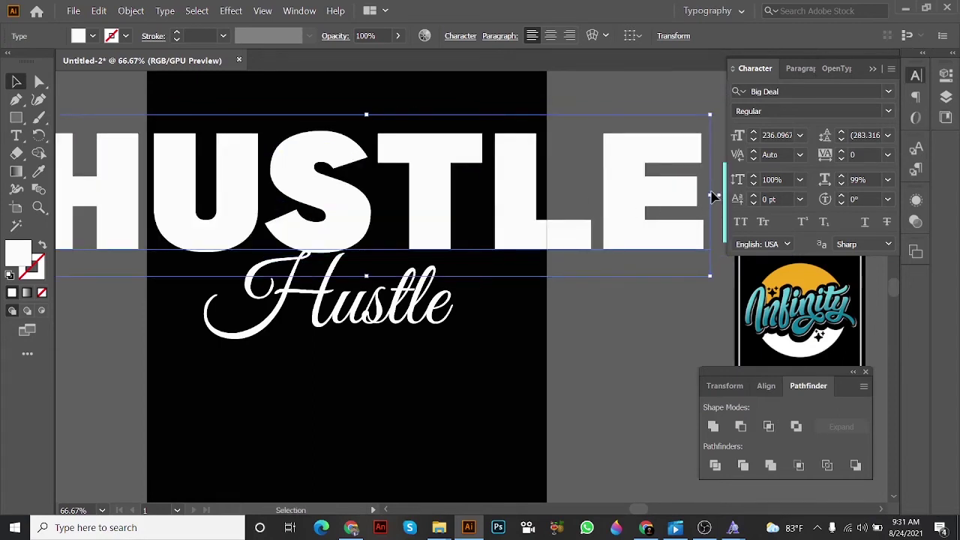
mouse_move(709, 198)
left_mouse_down()
mouse_move(251, 197)
mouse_move(420, 188)
mouse_move(472, 194)
mouse_move(475, 208)
left_mouse_up()
left_click(477, 189)
key("ctrl+equal")
key("ctrl+equal")
key("ctrl+minus")
key("ctrl+minus")
left_click(514, 140)
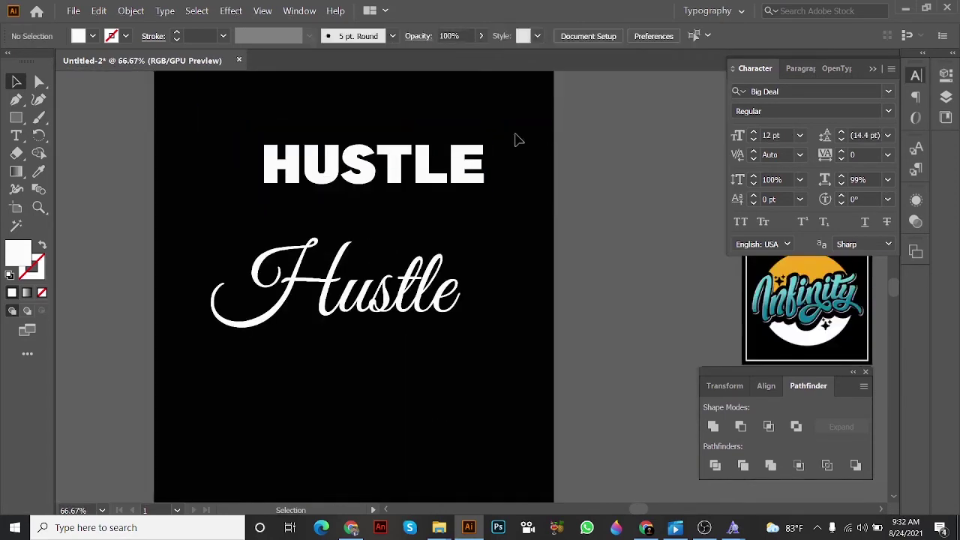
key("ctrl+equal")
key("ctrl+equal")
left_click_drag(321, 148, 332, 154)
key("ctrl+minus")
key("ctrl+minus")
left_click(593, 215)
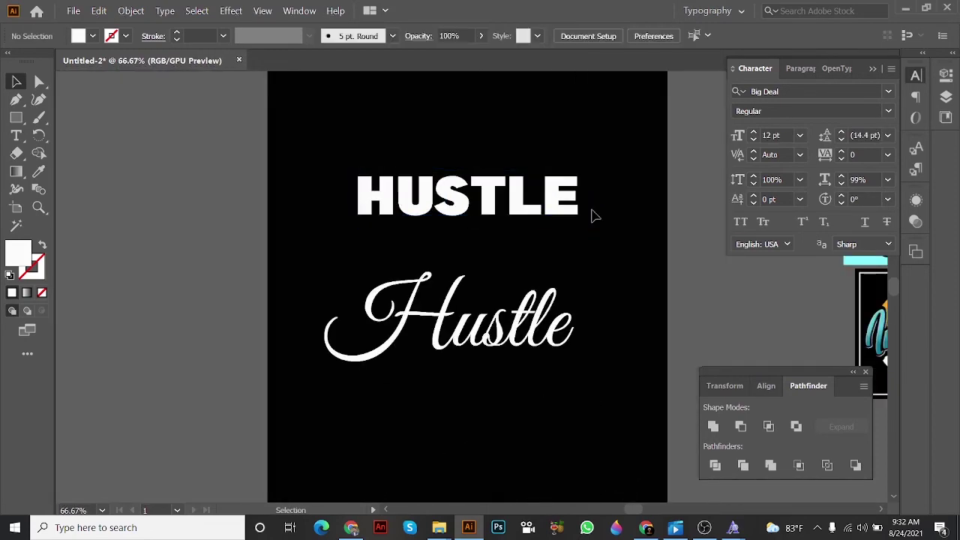
key("ctrl+equal")
left_click_drag(443, 321, 443, 291)
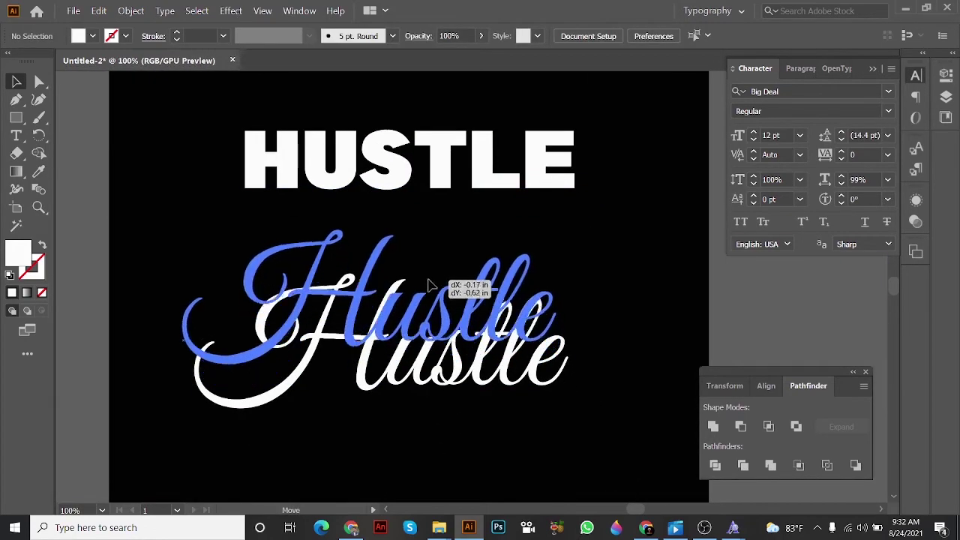
left_click(351, 527)
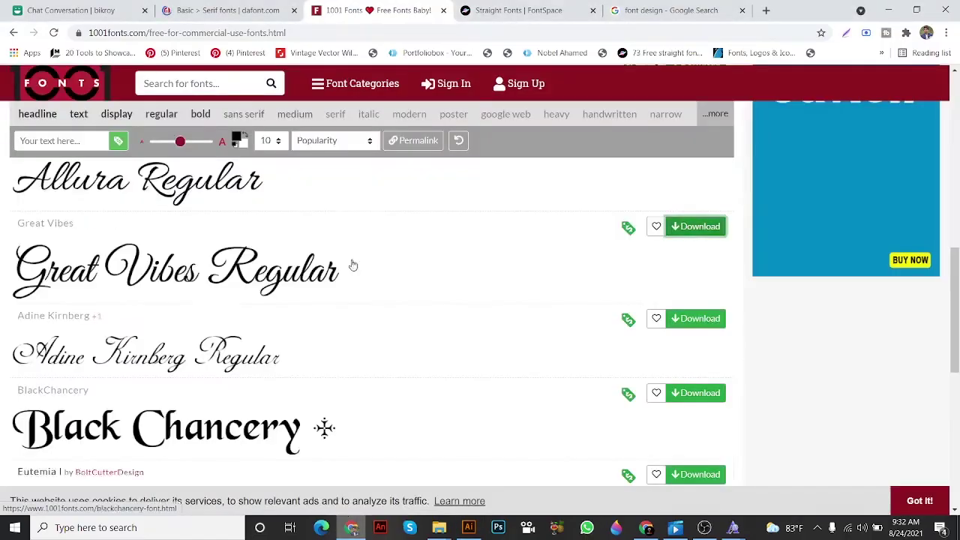
Step: Download FTY DELIRIUM NCV from FontSpace's Straight Fonts list and open its zip
left_click(532, 8)
scroll(381, 264, "up", 3)
scroll(381, 264, "up", 5)
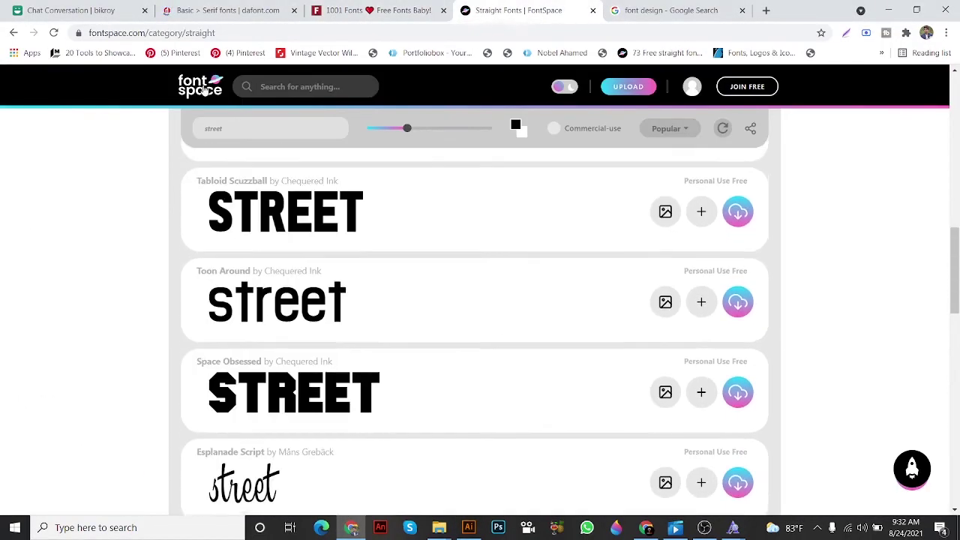
scroll(232, 105, "up", 1)
scroll(235, 98, "up", 2)
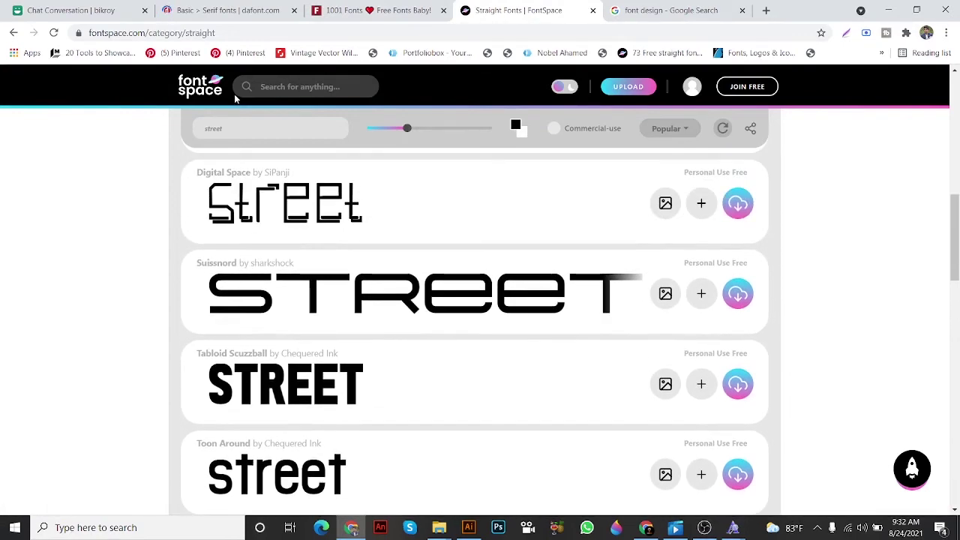
scroll(234, 98, "up", 2)
scroll(300, 150, "up", 3)
scroll(375, 210, "up", 5)
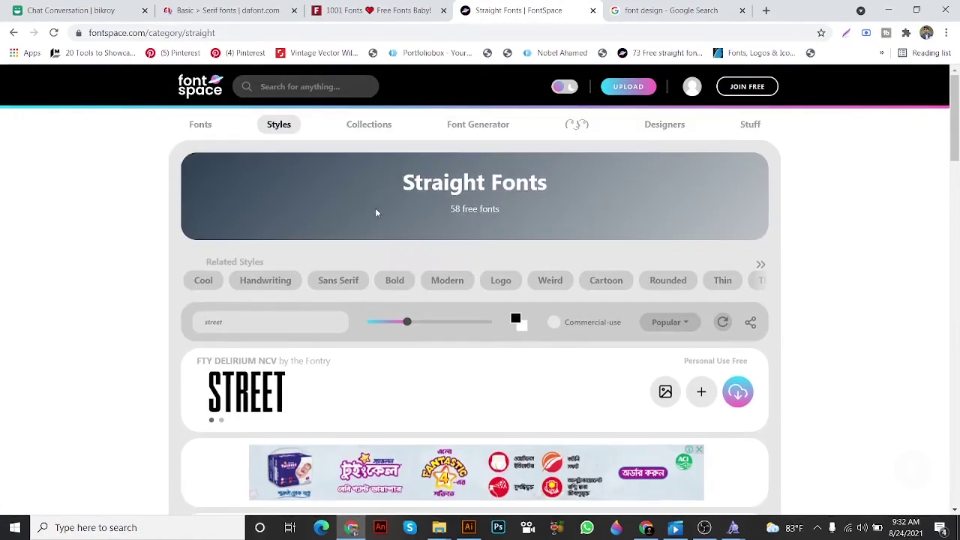
scroll(375, 210, "down", 2)
scroll(375, 247, "up", 2)
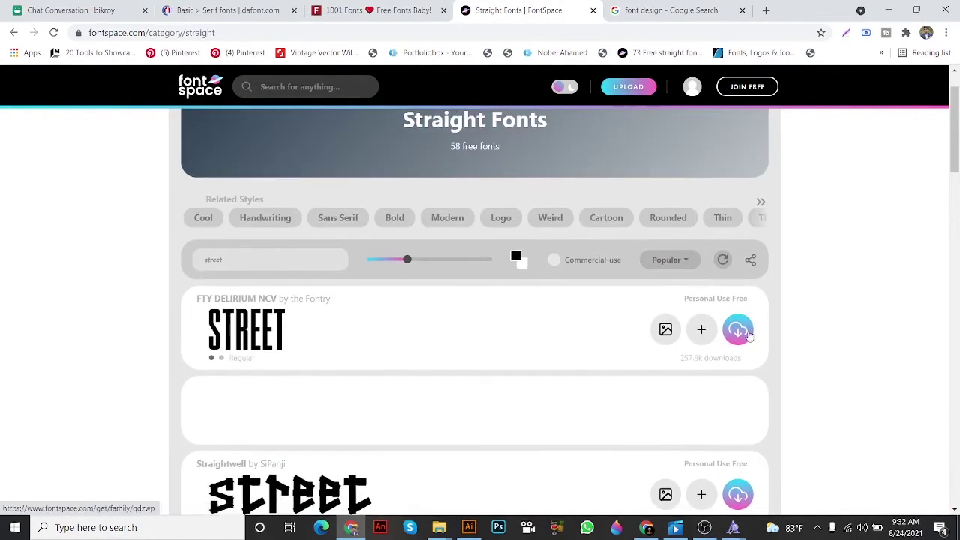
left_click(739, 335)
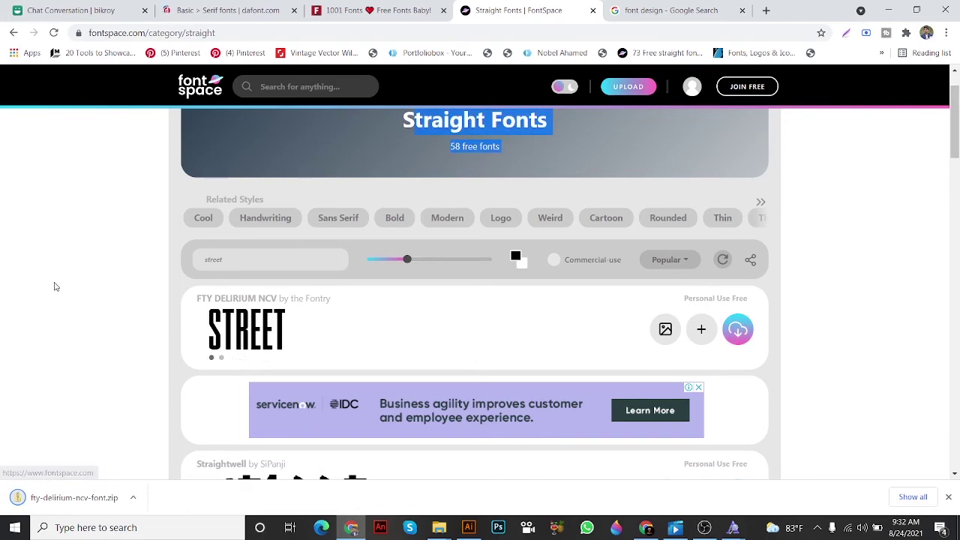
left_click(63, 508)
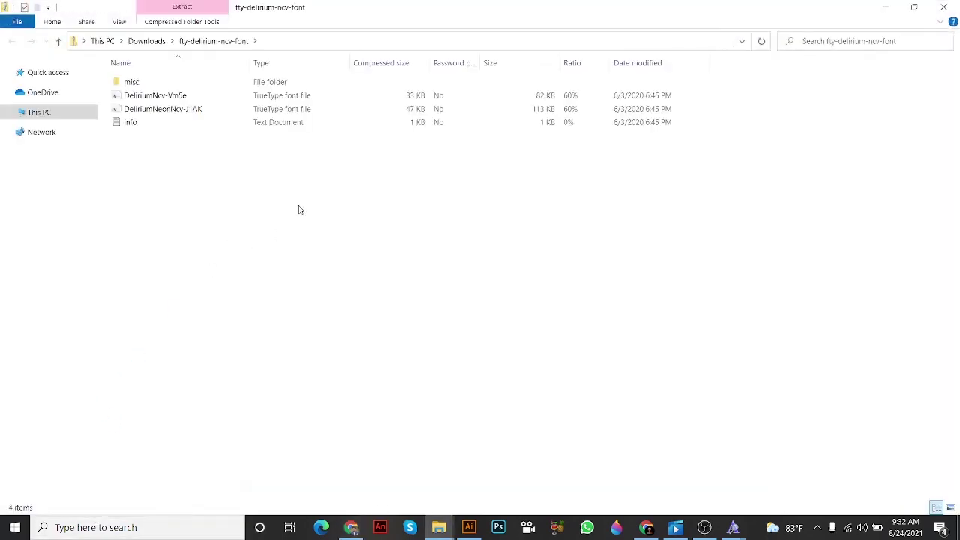
Step: Install DeliriumNcv-Vm5e from the zip via Font Viewer and return to Illustrator
left_click(166, 102)
double_click(167, 102)
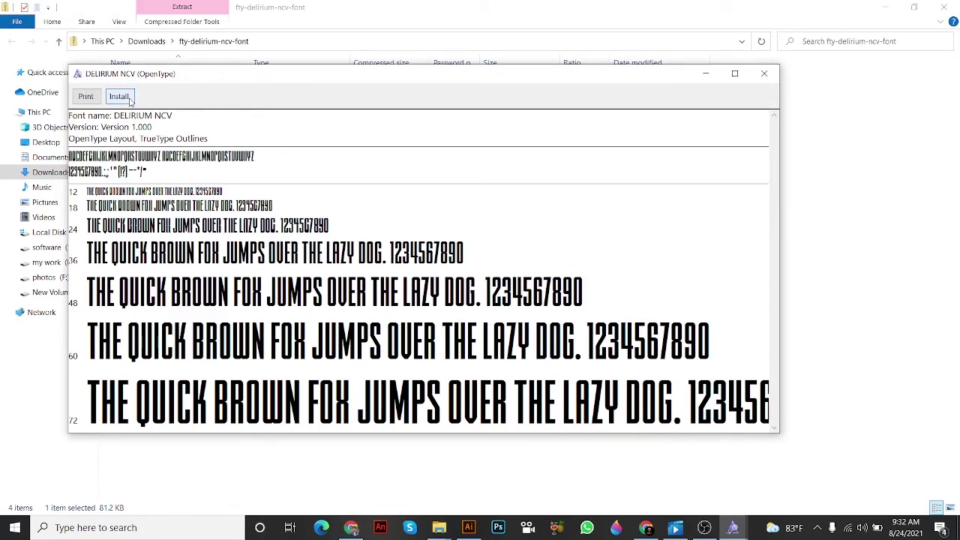
left_click(129, 100)
left_click(468, 527)
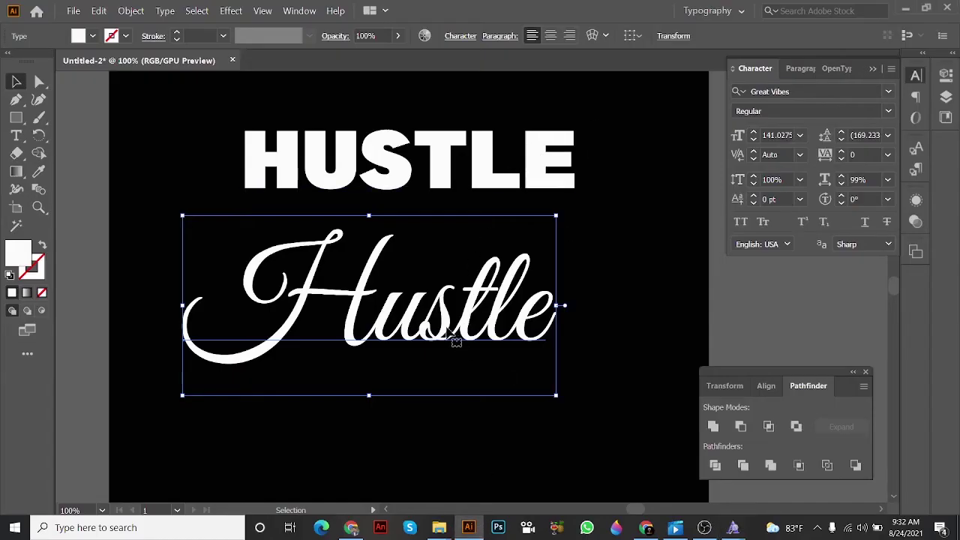
Step: Duplicate the script Hustle below itself and set the copy in DELIRIUM NCV
left_click_drag(443, 340, 431, 442)
scroll(431, 443, "down", 3)
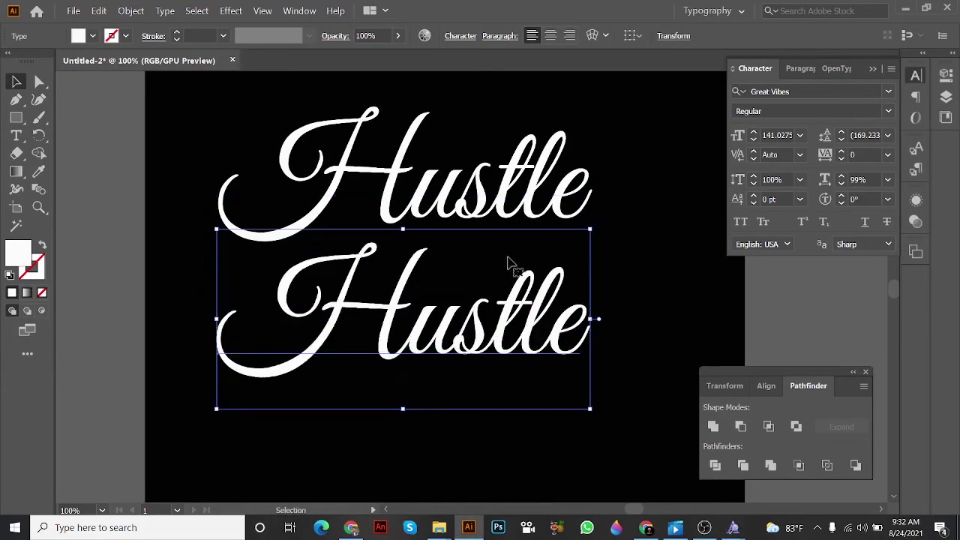
left_click_drag(506, 262, 462, 289)
left_click(806, 93)
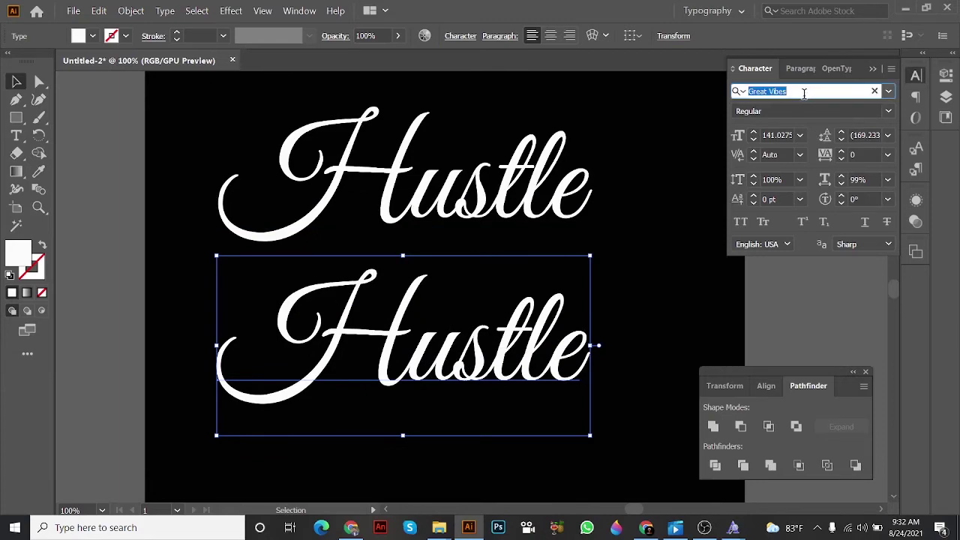
type("deli")
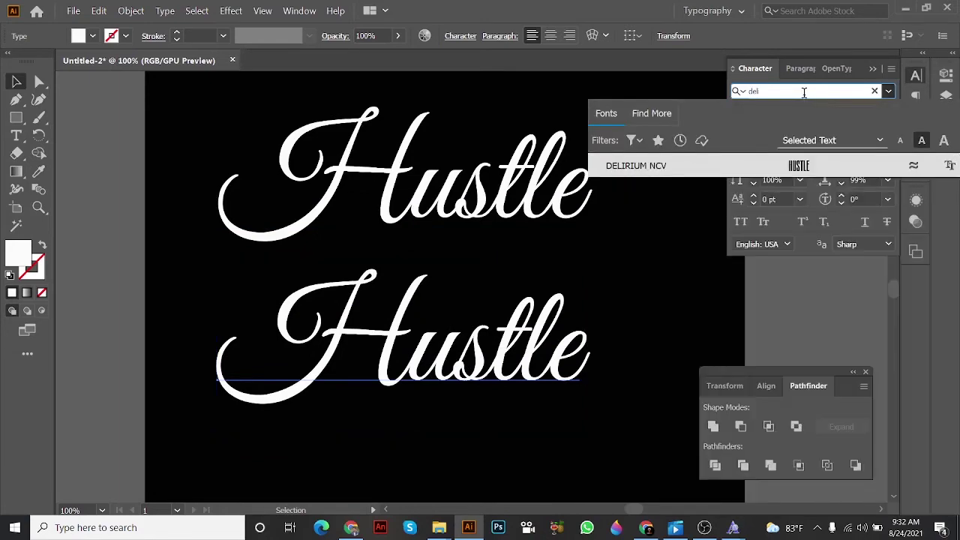
left_click(679, 171)
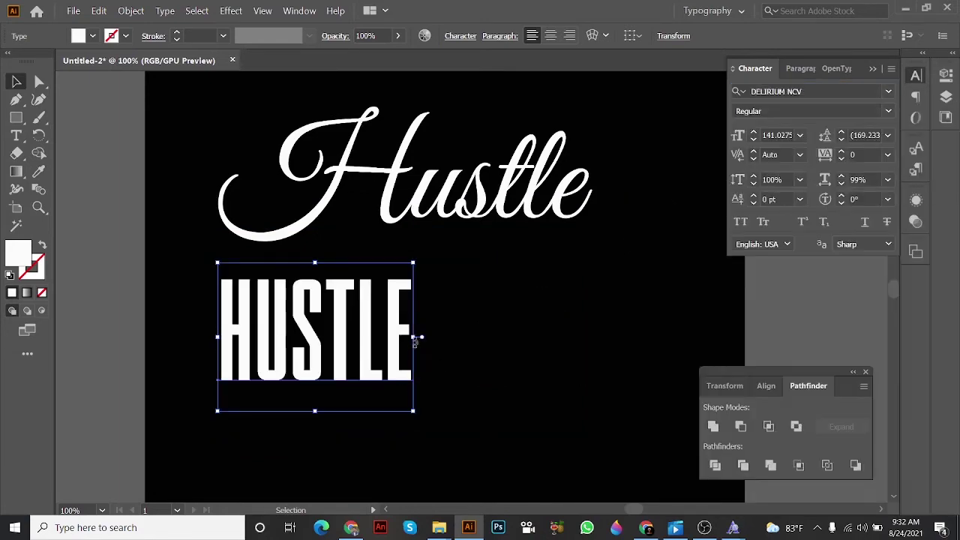
Step: Enlarge the DELIRIUM NCV HUSTLE and move the script Hustle off the artboard to the left
left_click_drag(413, 340, 515, 340)
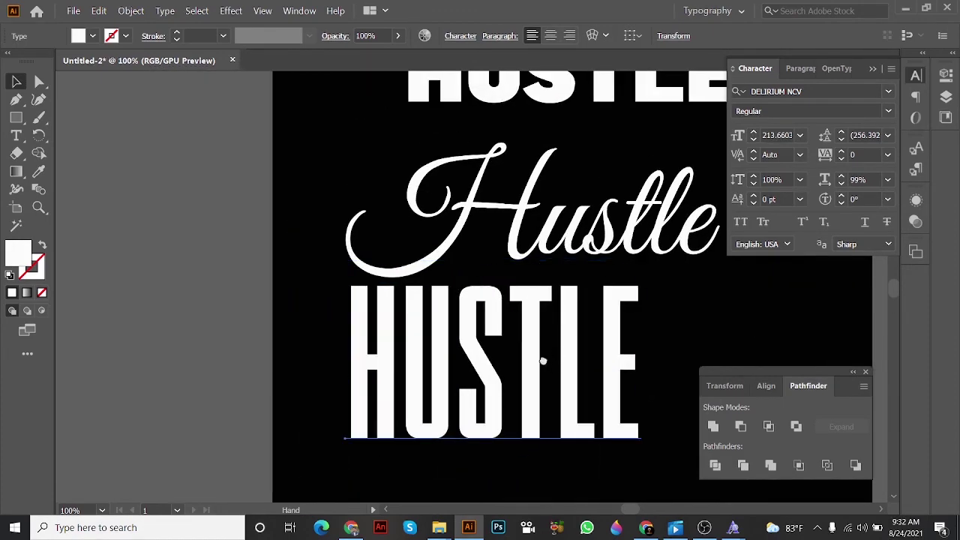
left_click_drag(446, 338, 560, 331)
scroll(559, 331, "down", 2)
scroll(615, 293, "down", 1, "alt")
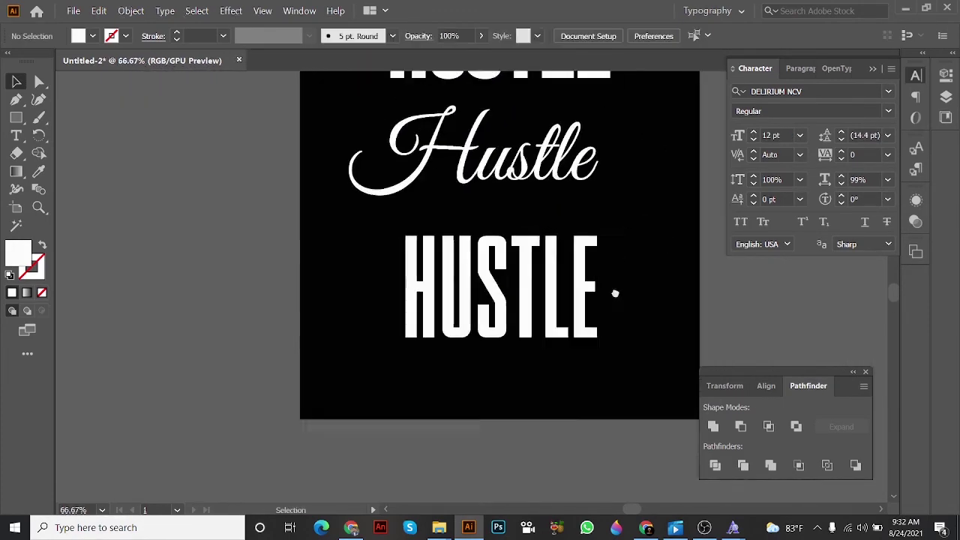
left_click_drag(540, 217, 210, 206)
scroll(507, 341, "up", 2, "alt")
scroll(497, 225, "down", 1, "alt")
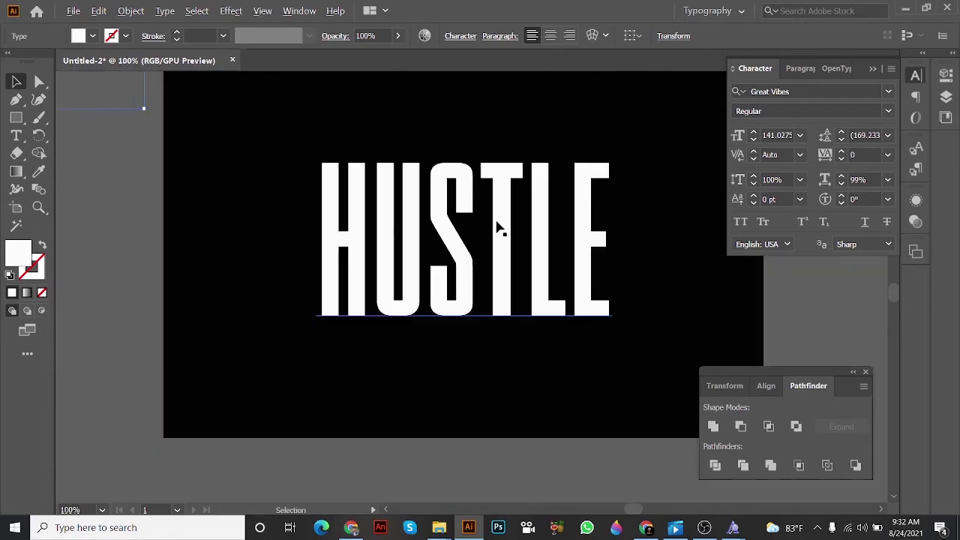
left_click(488, 203)
scroll(488, 203, "up", 2, "alt")
scroll(499, 225, "down", 1, "alt")
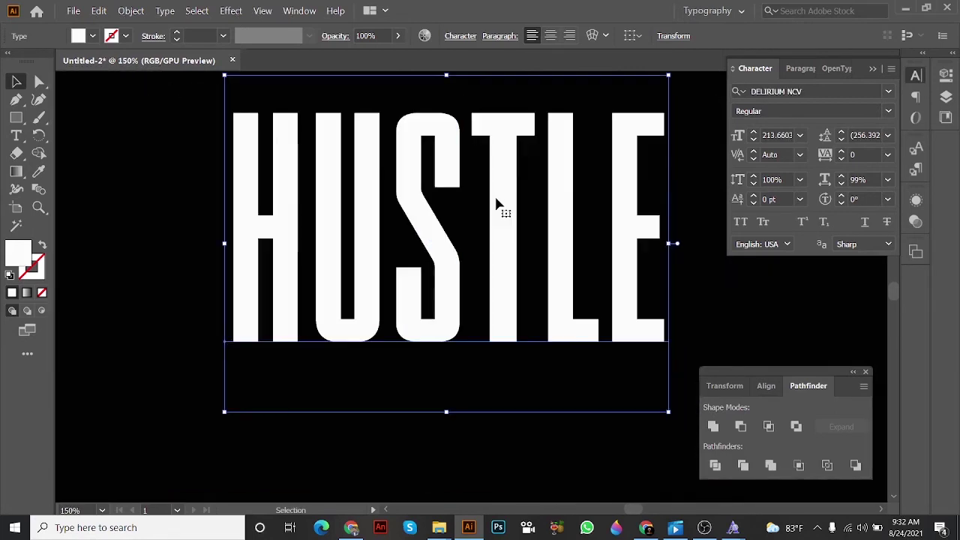
right_click(496, 200)
left_click(751, 300)
scroll(752, 300, "down", 1, "alt")
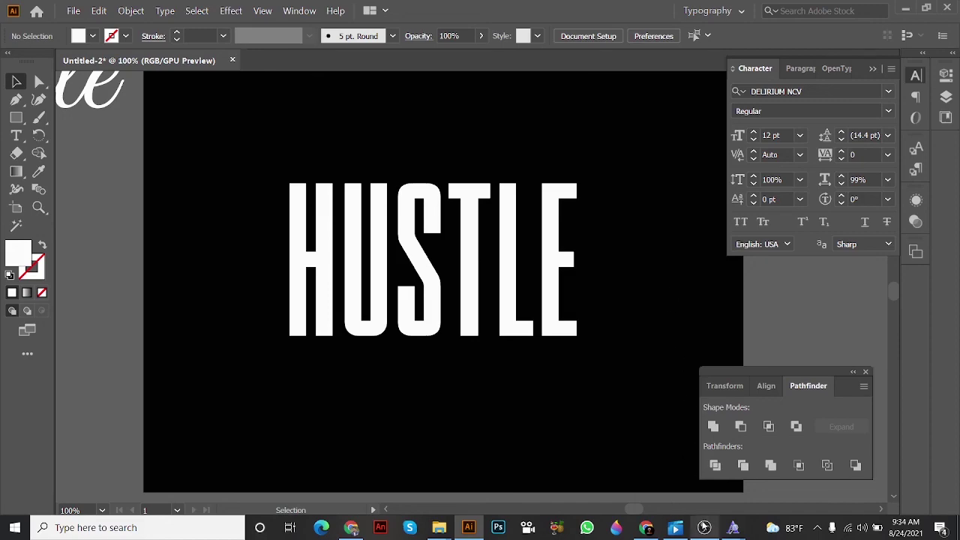
left_click(705, 528)
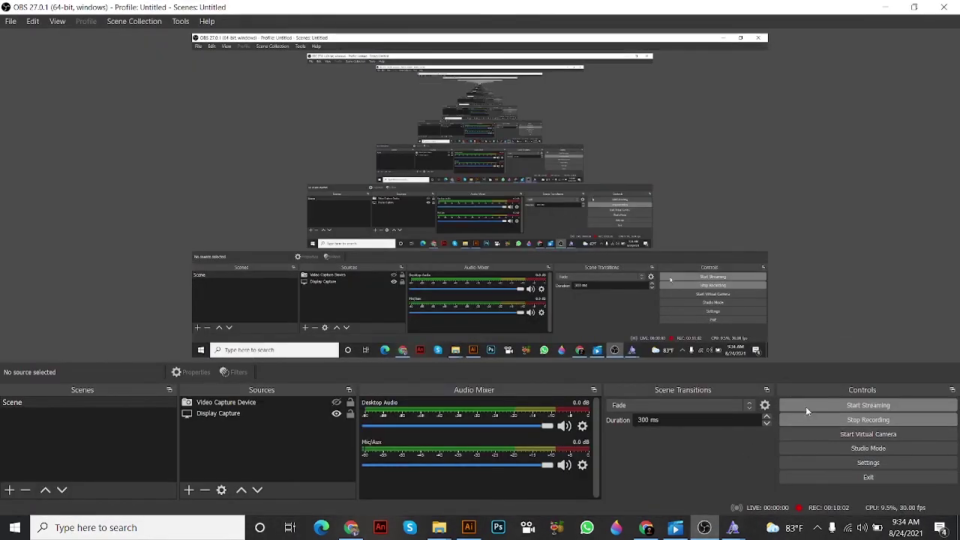
left_click(870, 420)
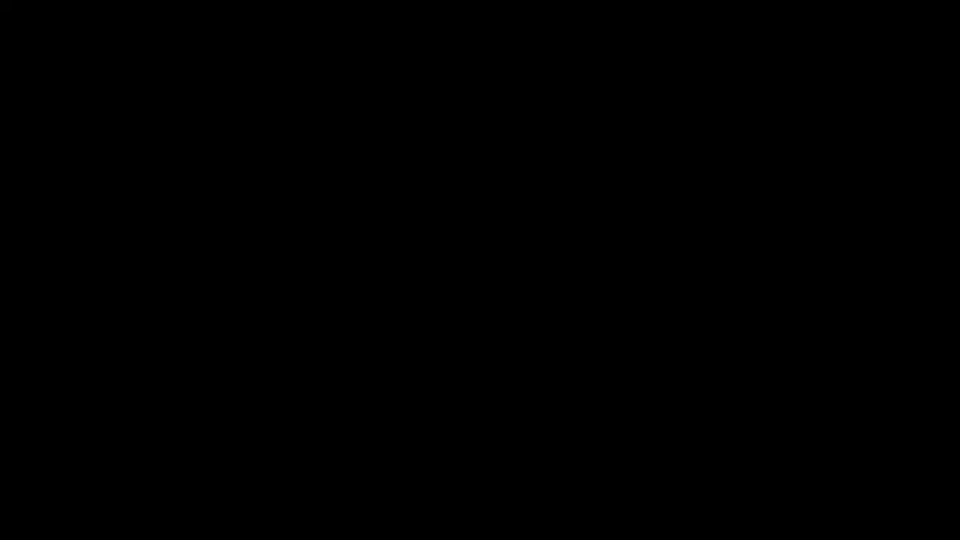